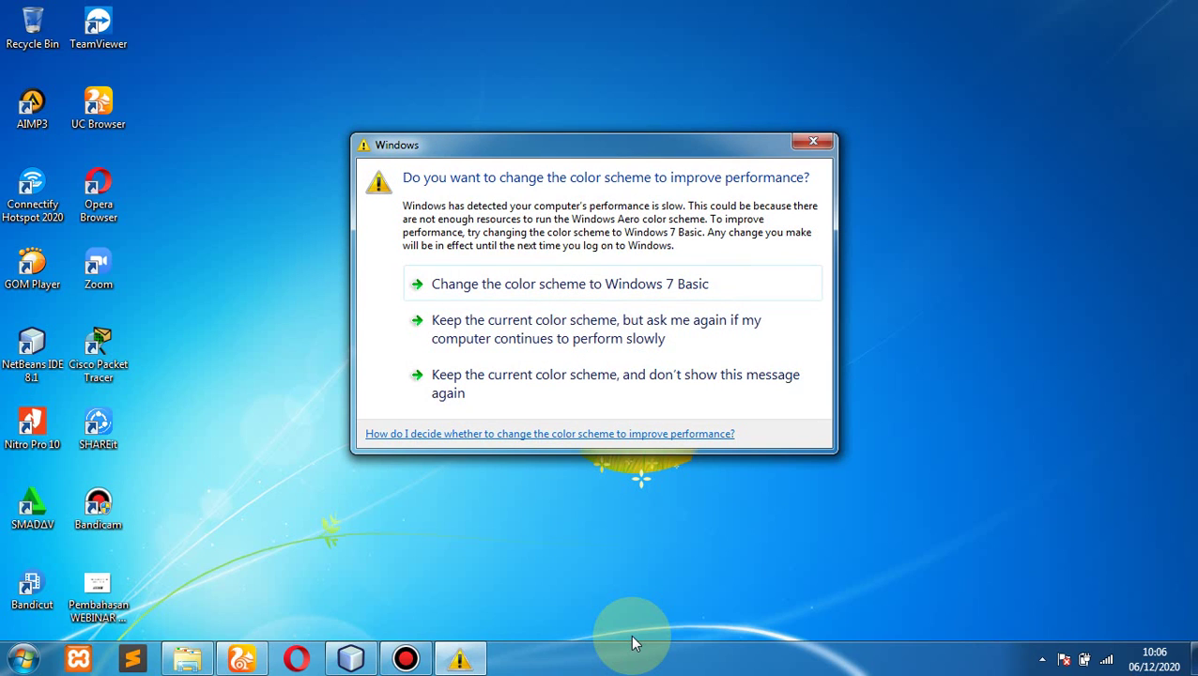
- Dismiss the Windows color scheme prompt and switch to phpMyAdmin in UC Browser
click(811, 141)
click(873, 284)
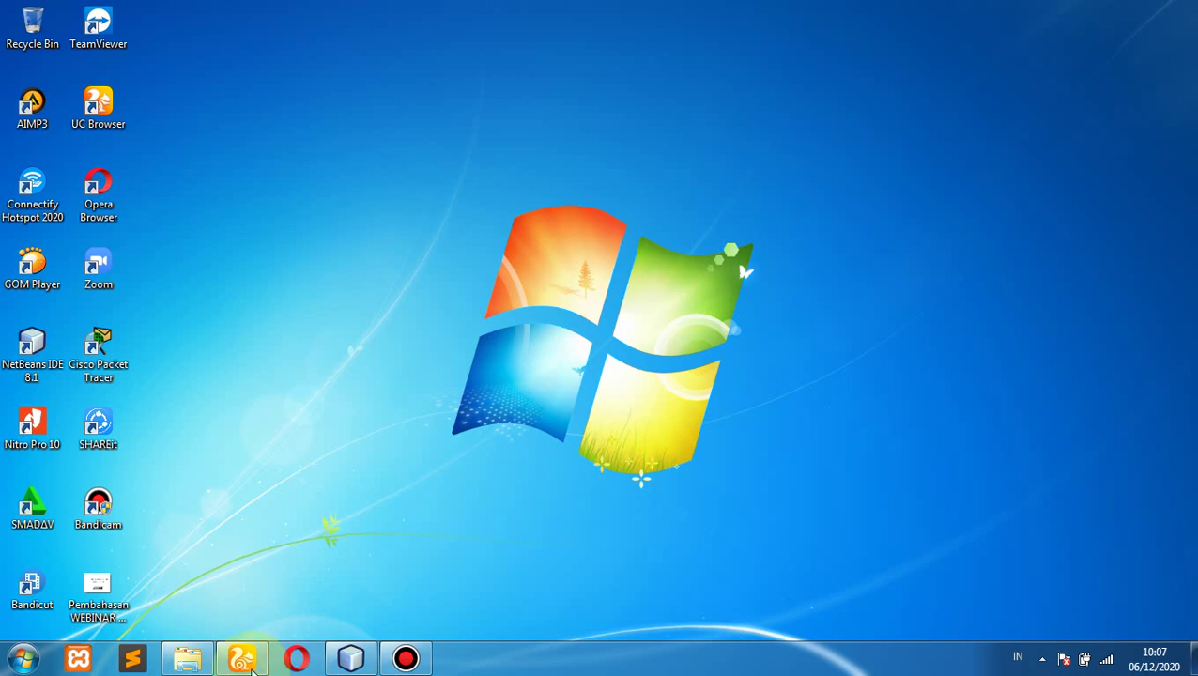
click(249, 666)
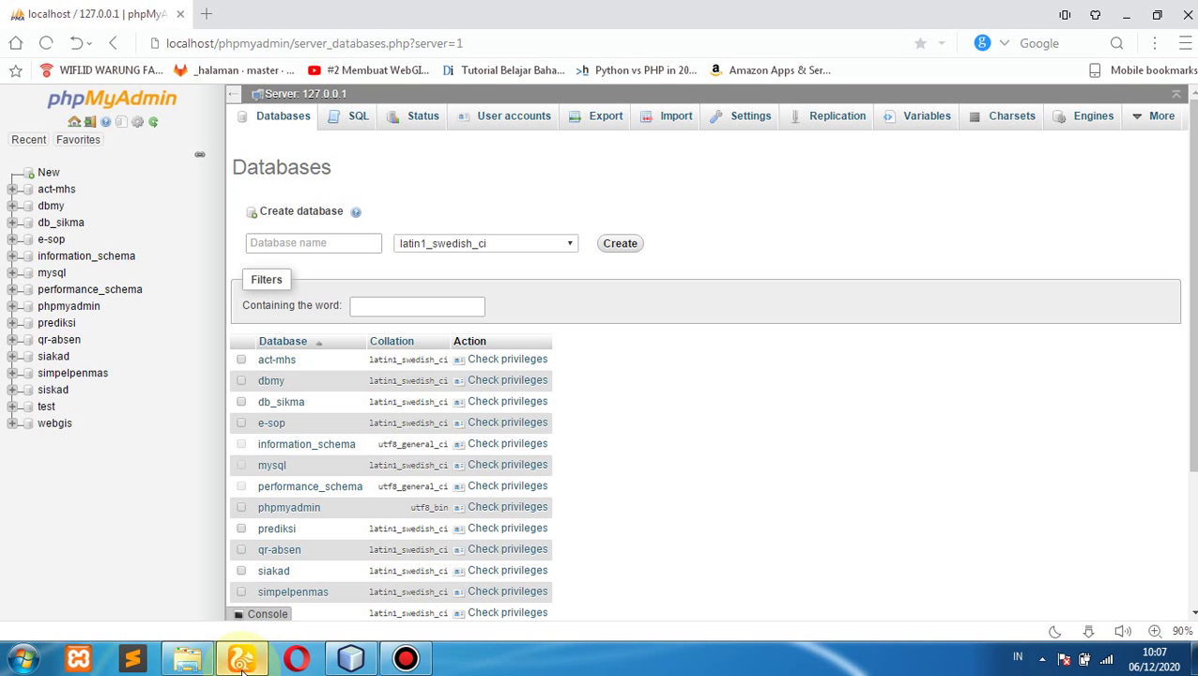
- Create a database named transaksi with the latin1_swedish_ci collation
mouse_move(681, 9)
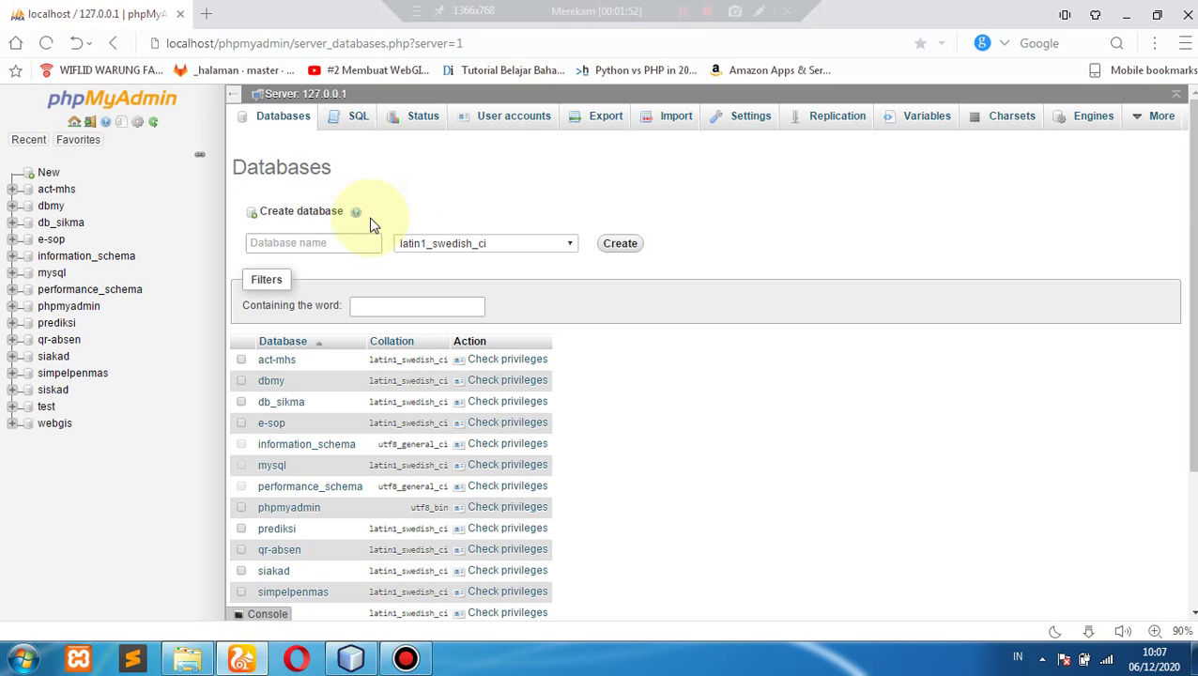
click(344, 242)
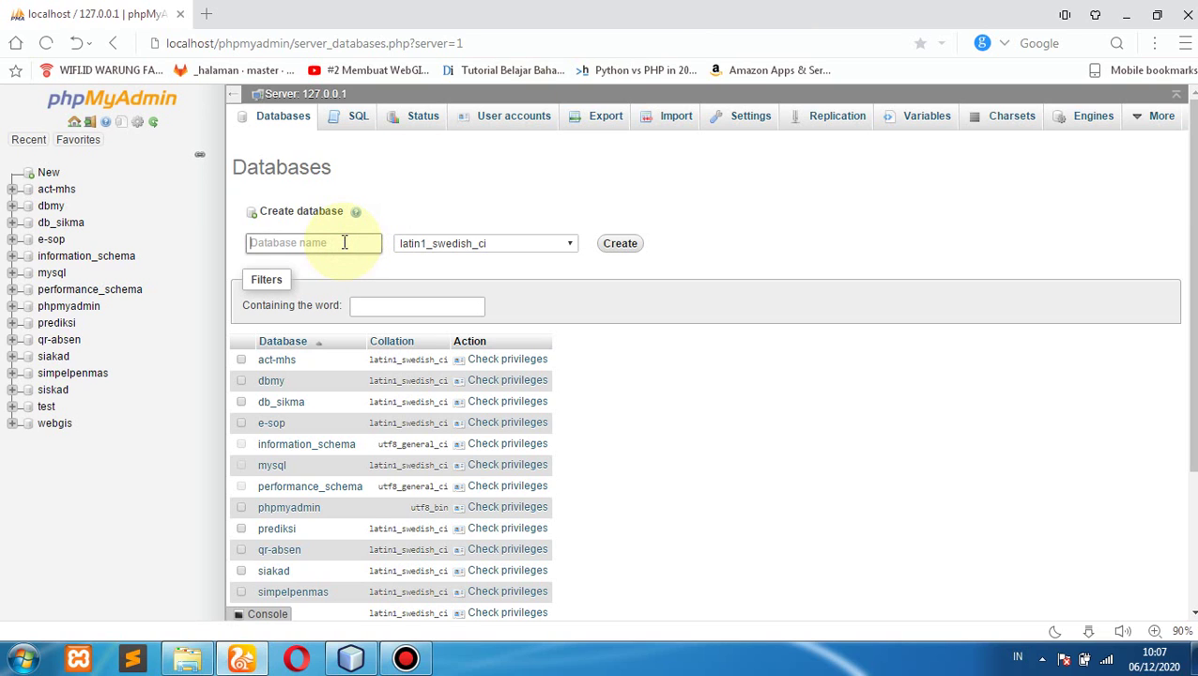
text(transaksi)
click(632, 249)
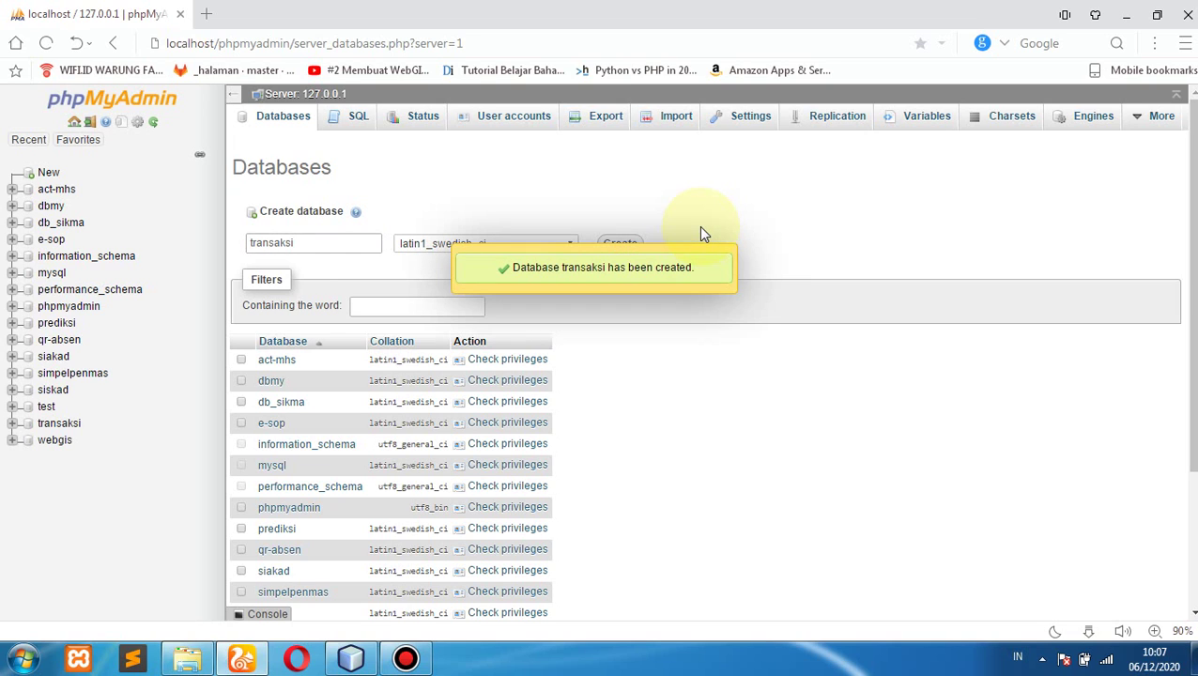
- In the transaksi database, start a new table named tbl_barang with 6 columns
click(59, 423)
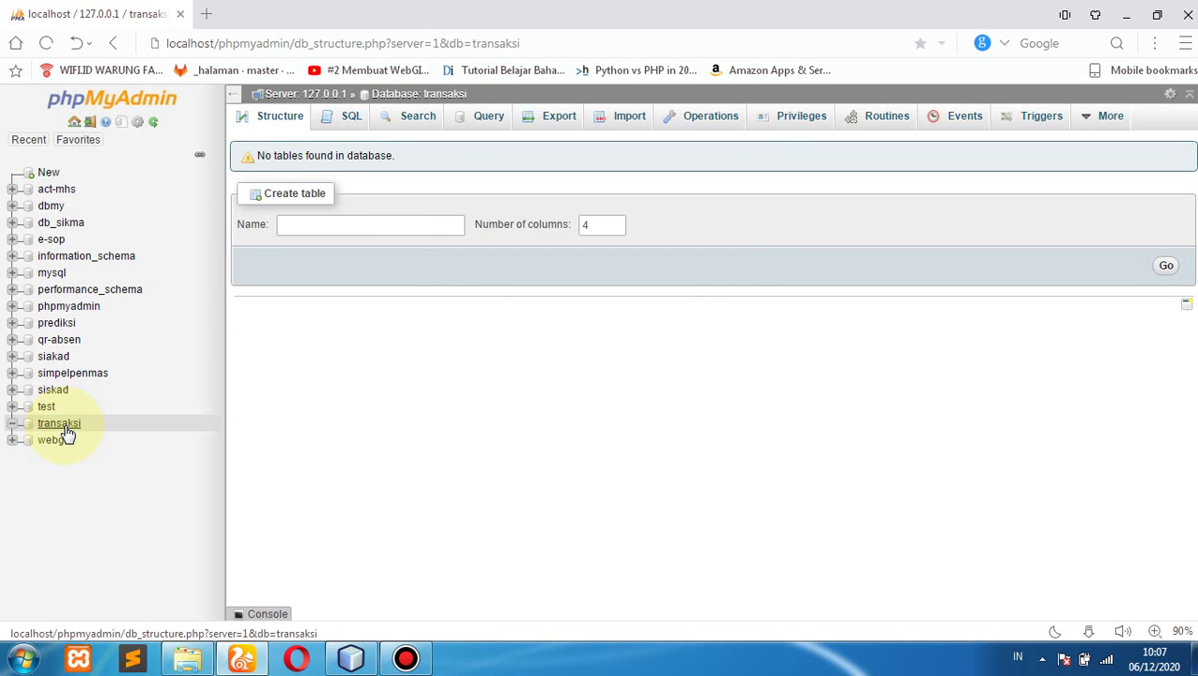
click(401, 225)
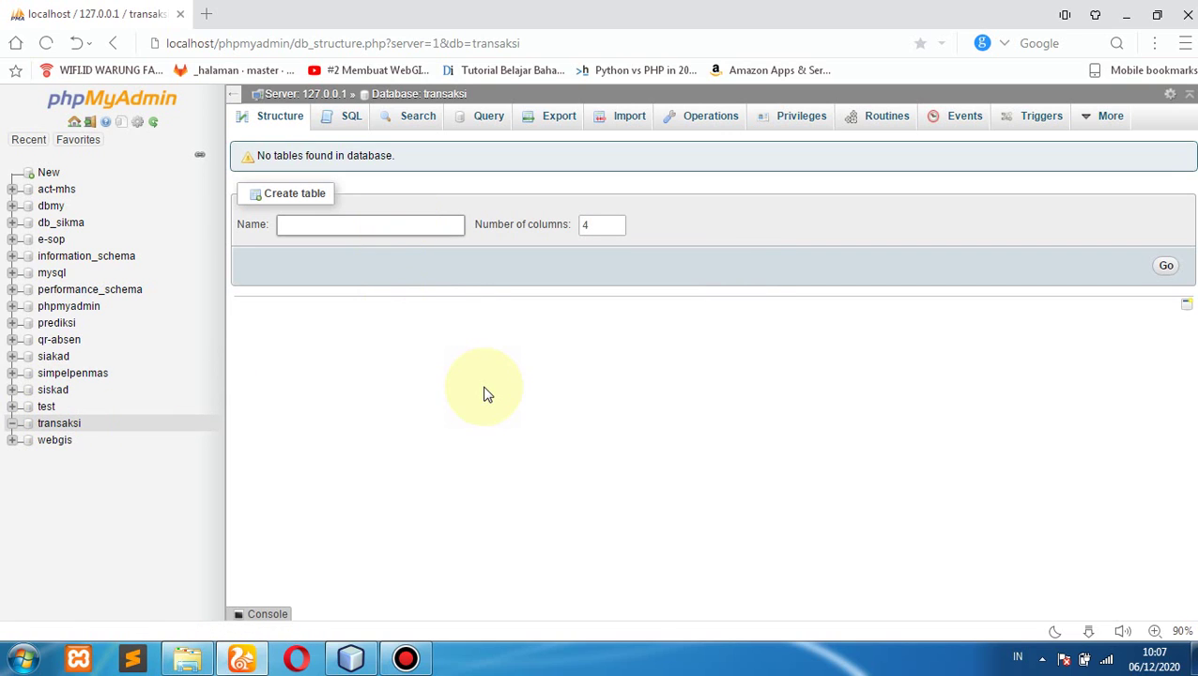
text(tbl_barang)
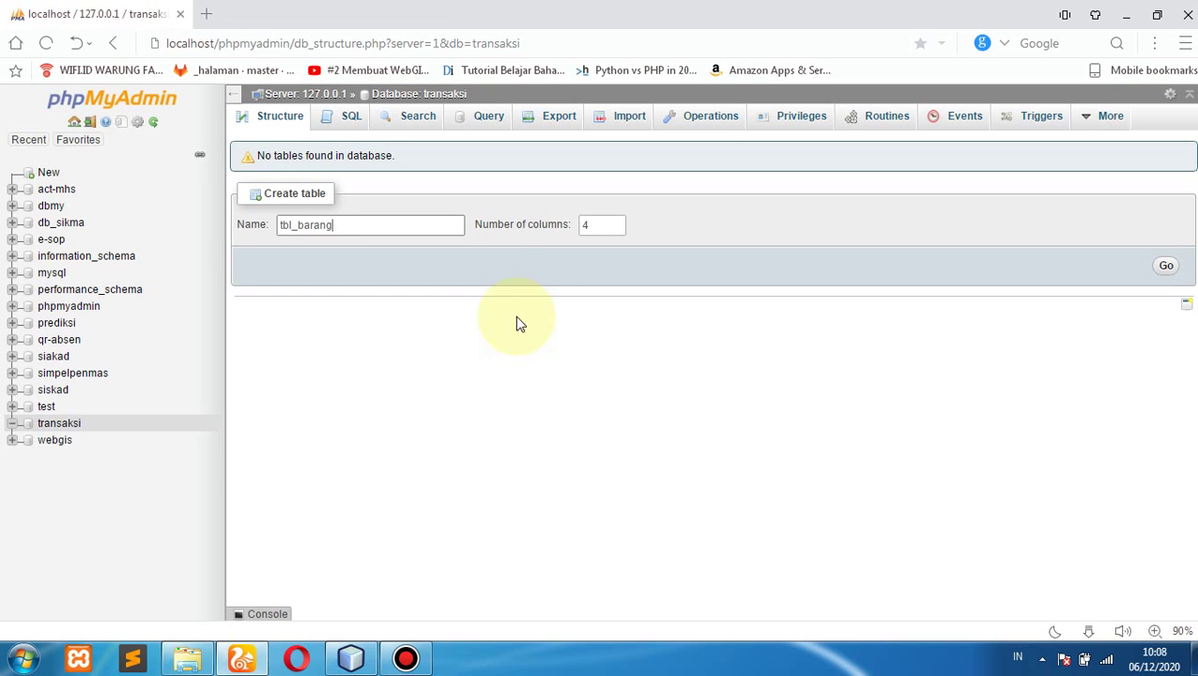
click(589, 225)
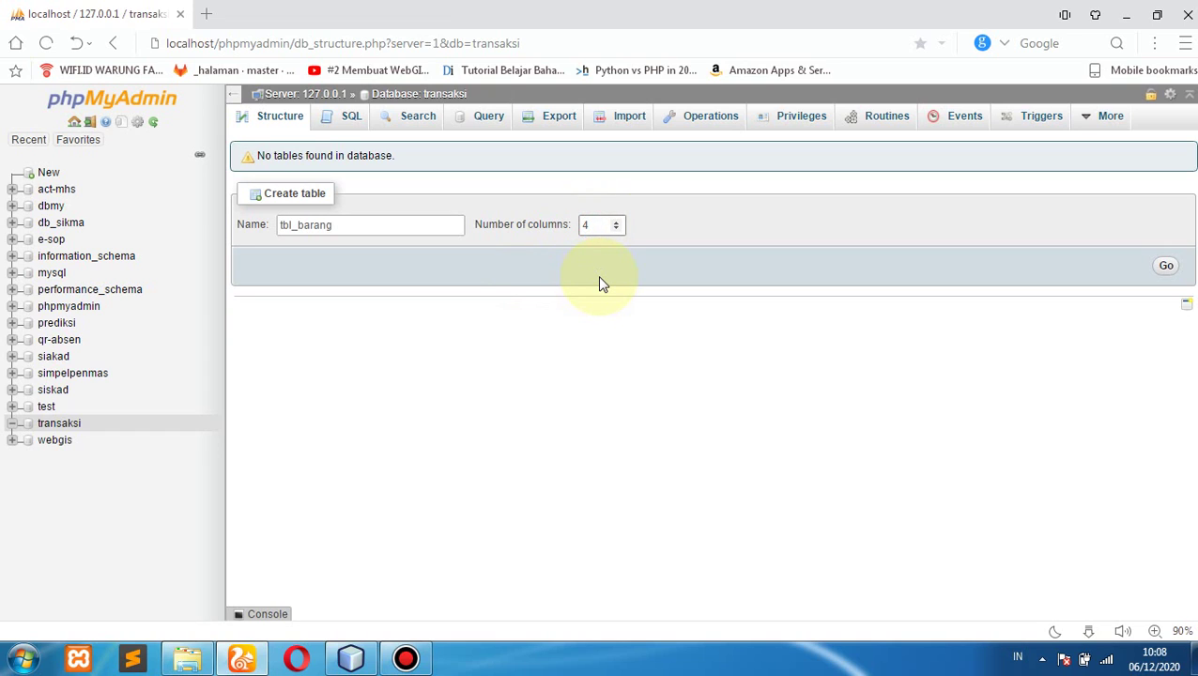
key(BackSpace)
text(6)
click(1165, 266)
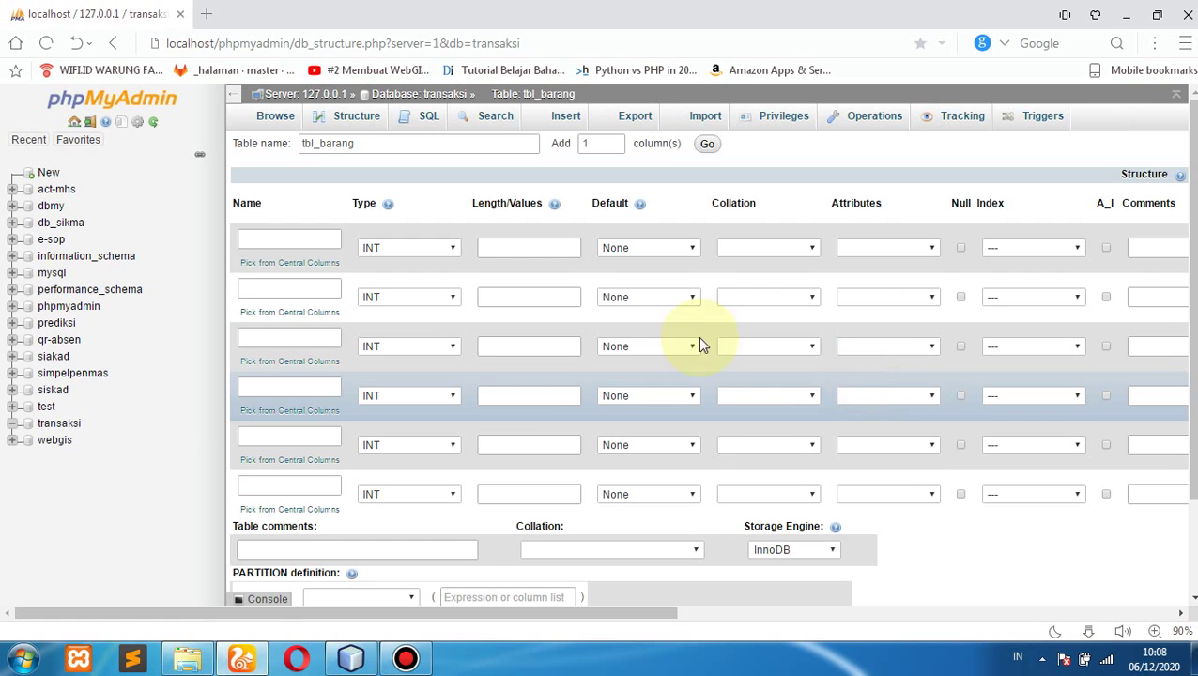
- Name the first three columns of tbl_barang id_barang, kd_barang and nm_barang
click(296, 240)
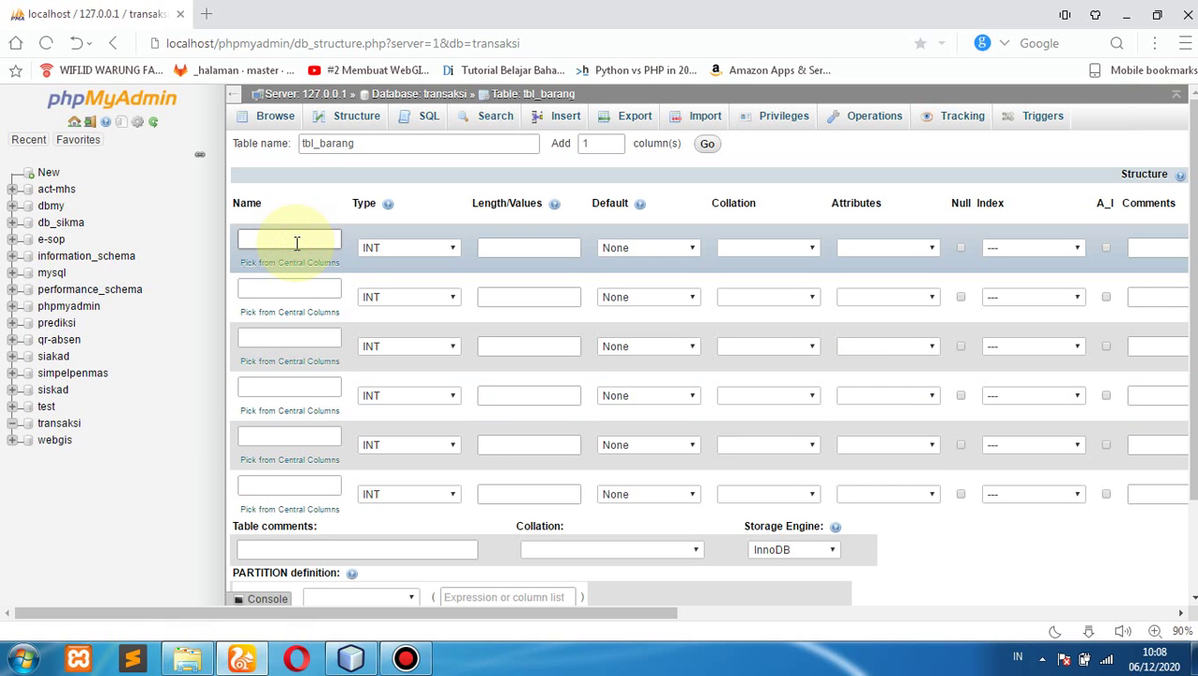
text(id_barang)
click(304, 288)
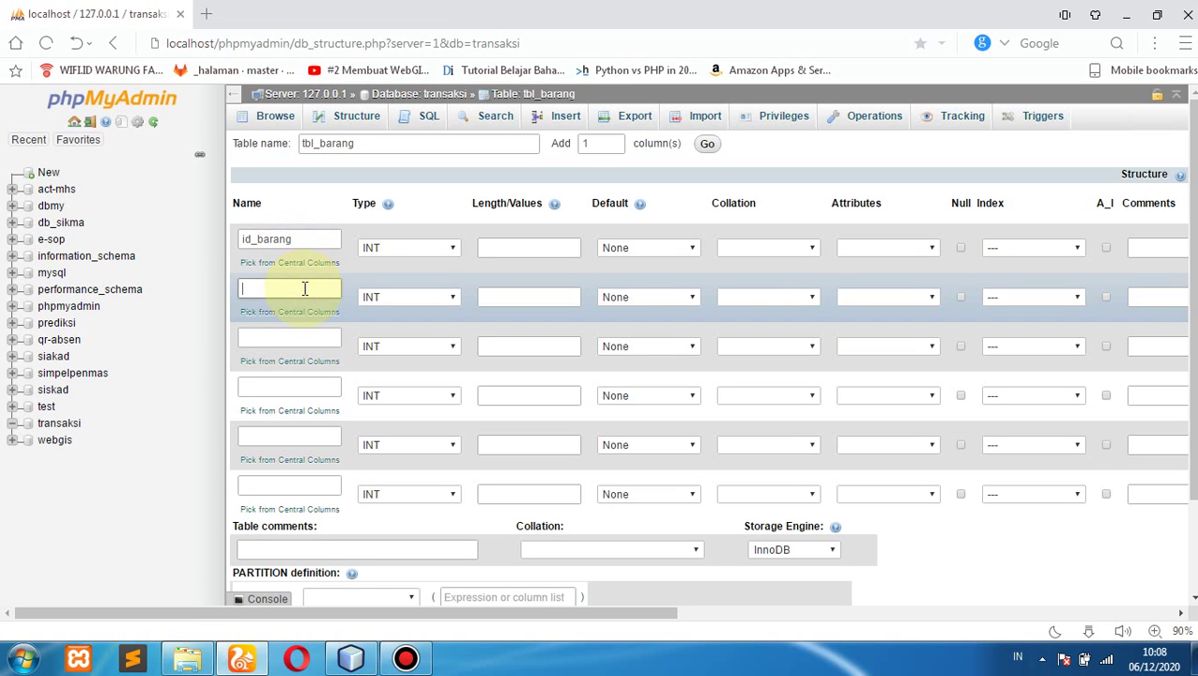
text(kd_barang)
click(303, 340)
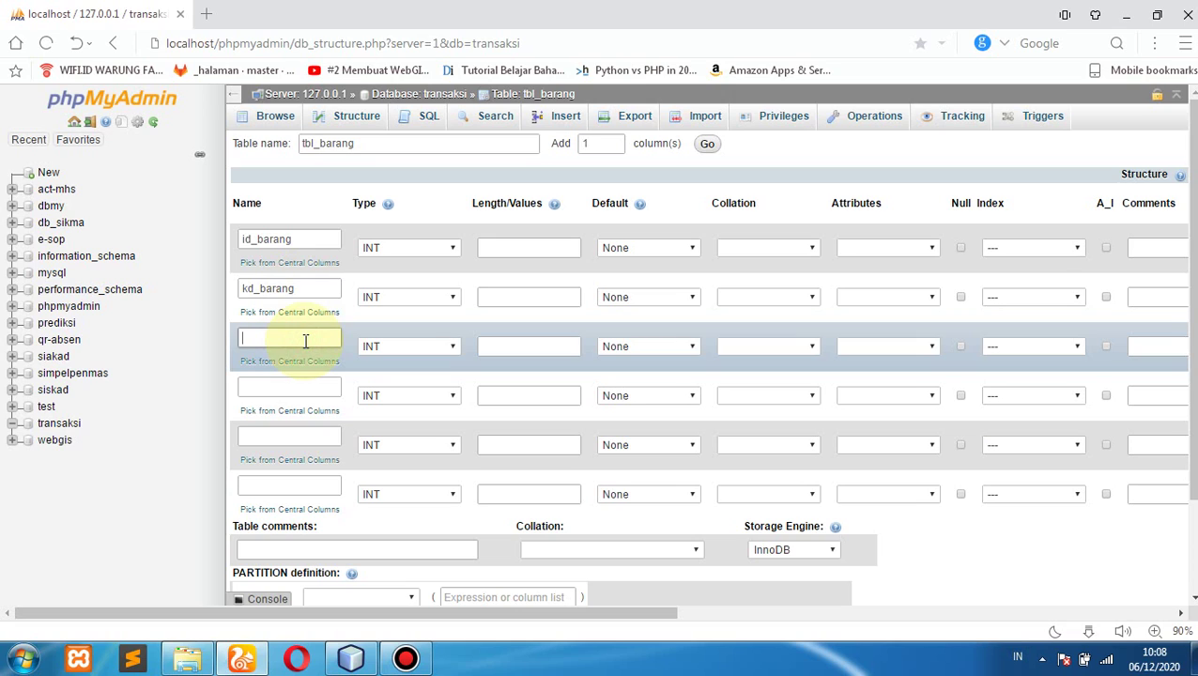
text(nm_barang)
- Name the last three columns of tbl_barang jumlah, stok and distributor
click(298, 385)
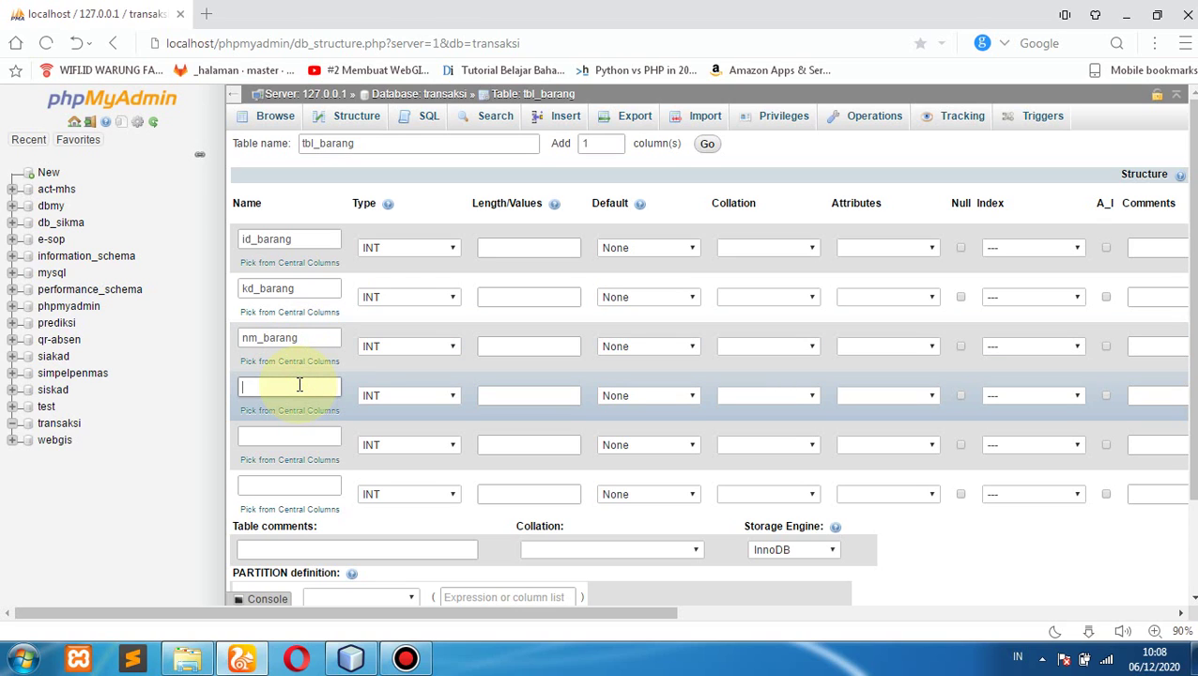
text(stok)
key(BackSpace)
key(BackSpace)
key(BackSpace)
key(BackSpace)
text(jumlah)
click(286, 436)
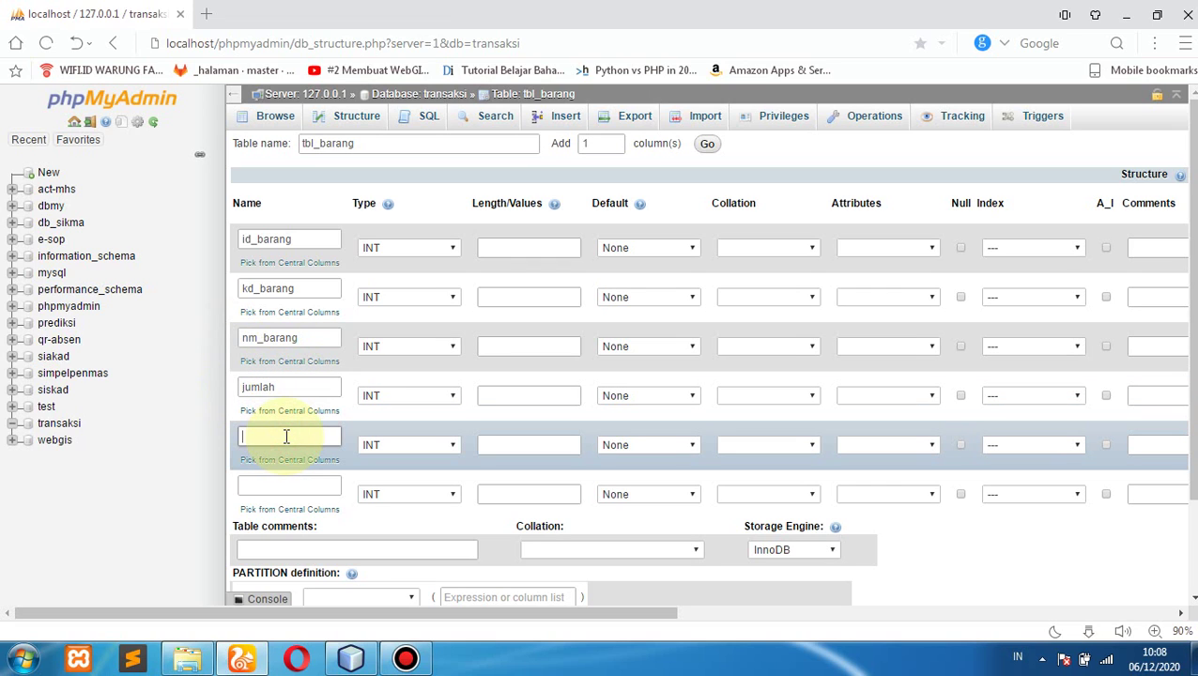
text(stok)
click(288, 484)
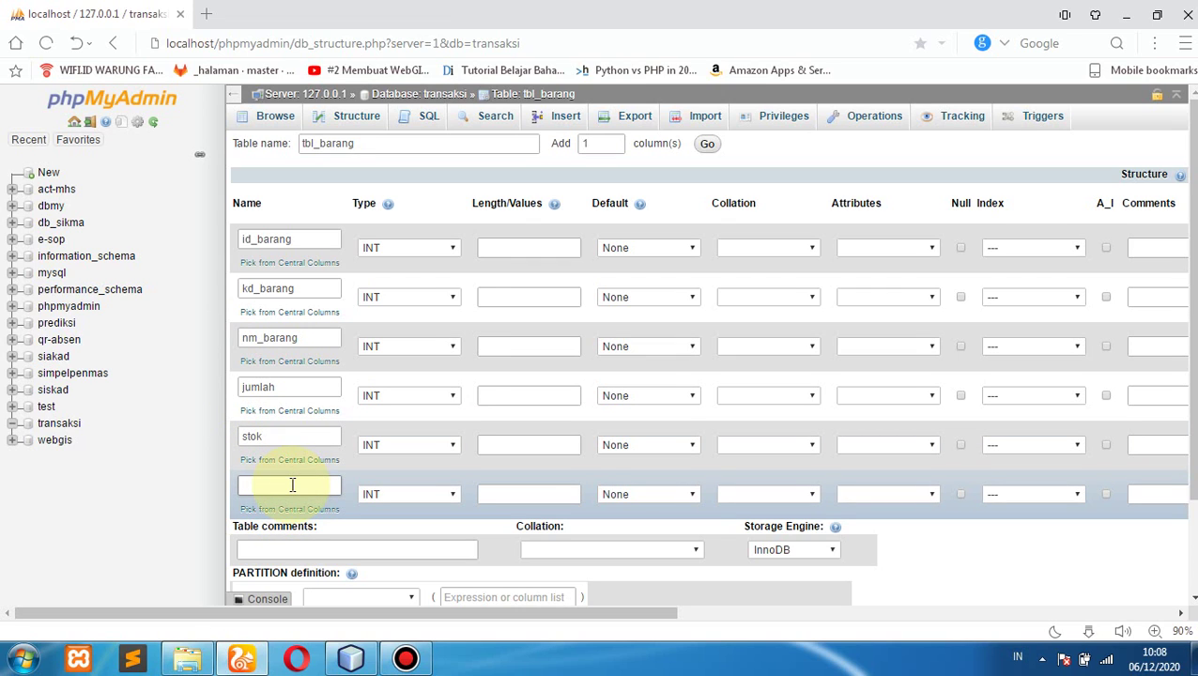
text(distributor)
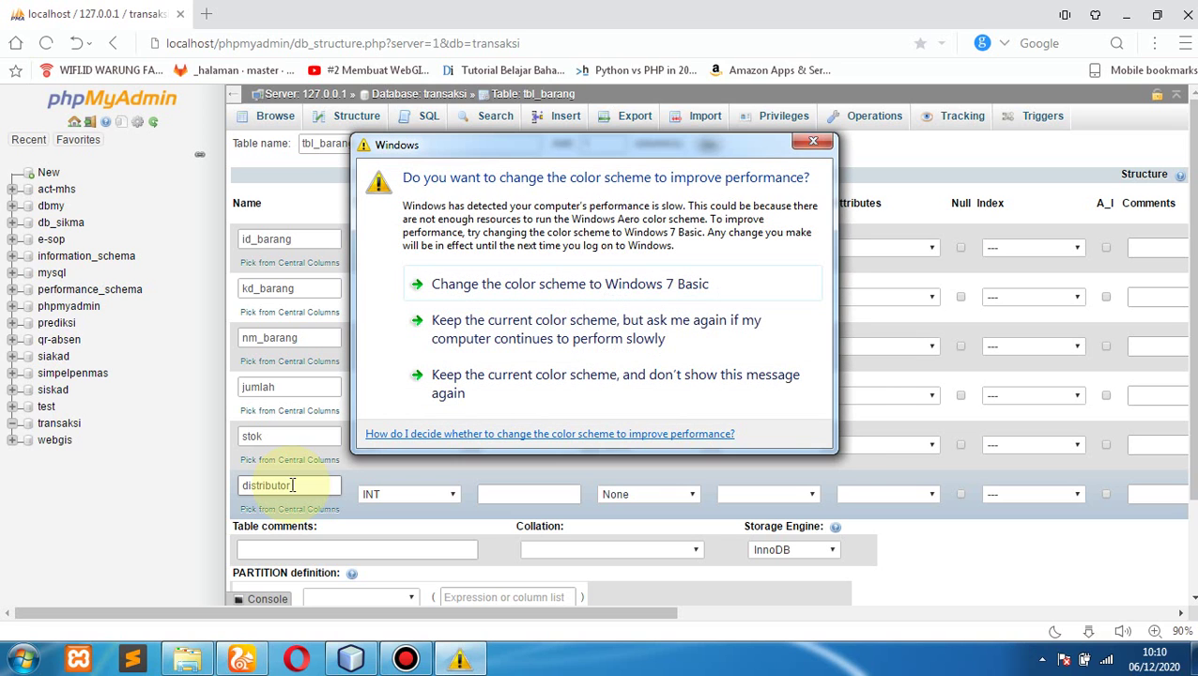
- Dismiss the color scheme prompt and set the data type of kd_barang and nm_barang to VARCHAR
click(818, 72)
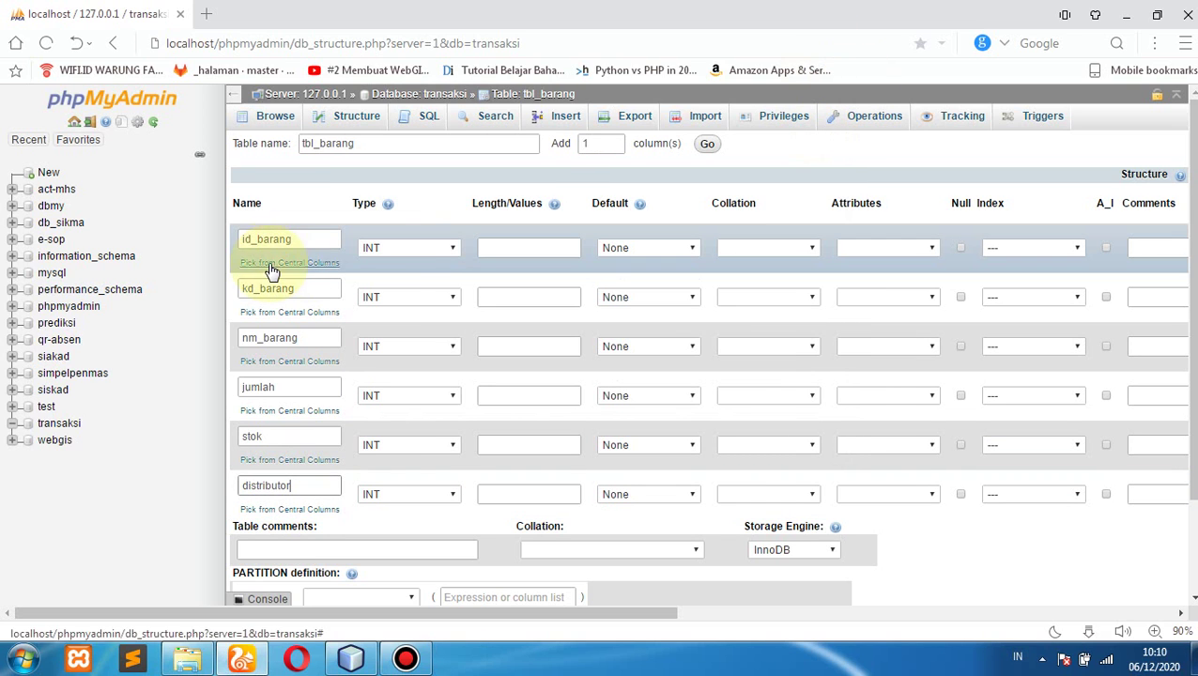
click(293, 240)
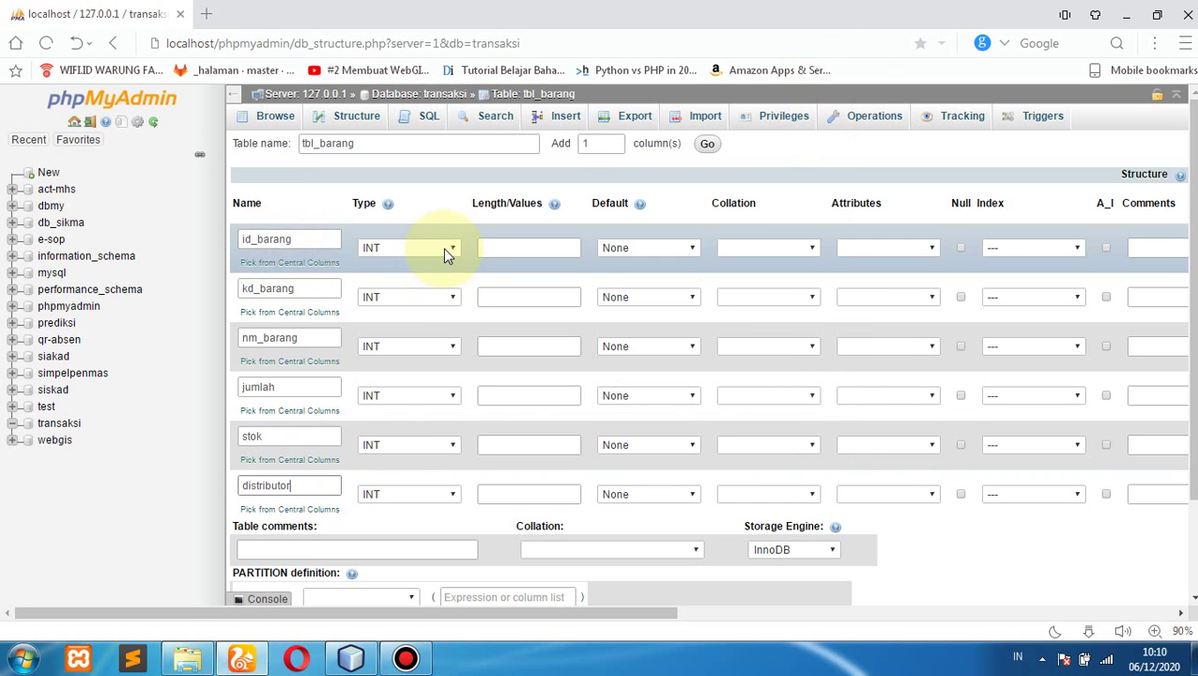
click(492, 248)
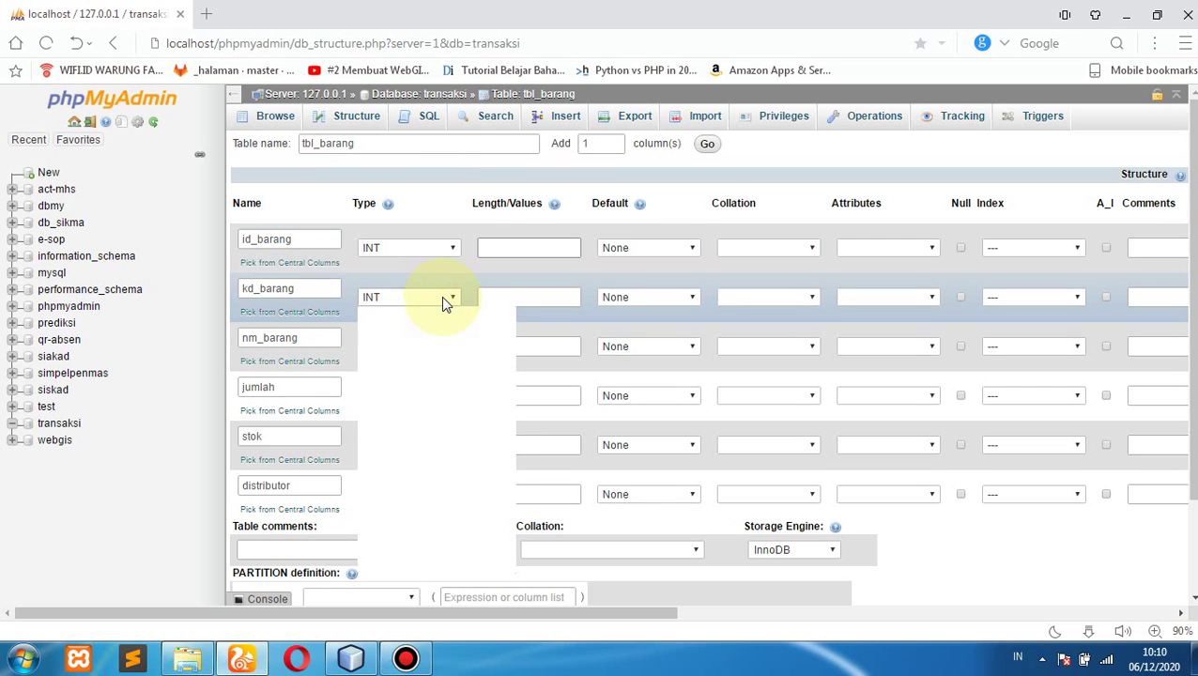
click(441, 296)
click(435, 330)
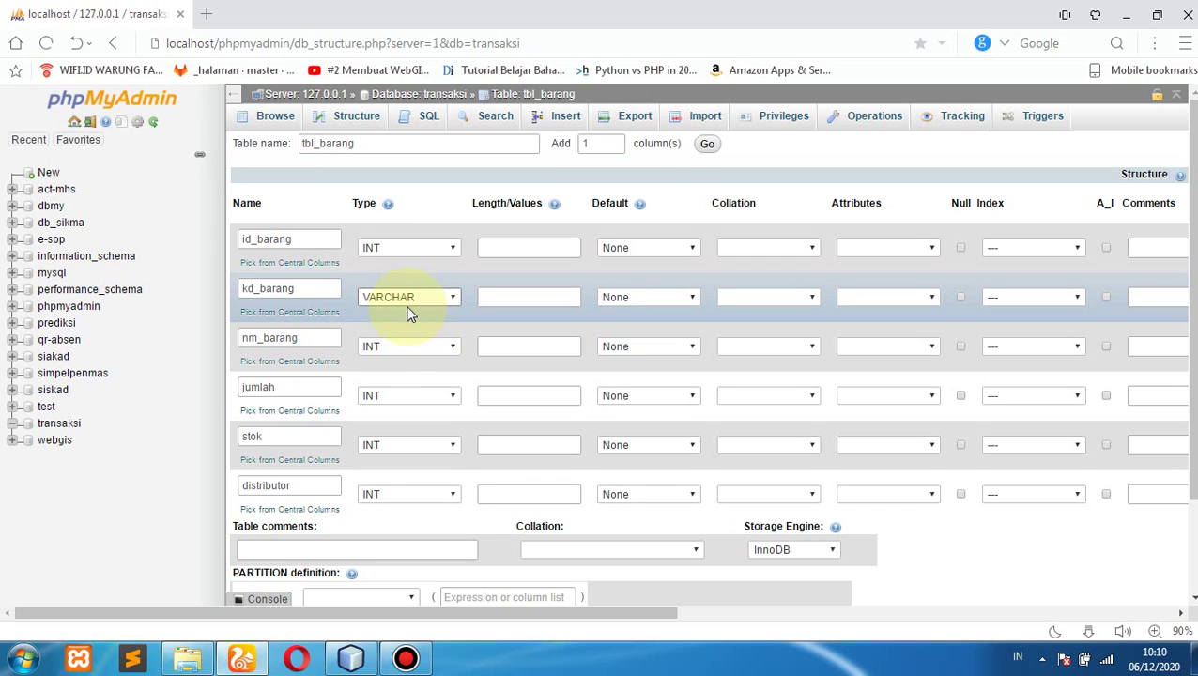
click(441, 347)
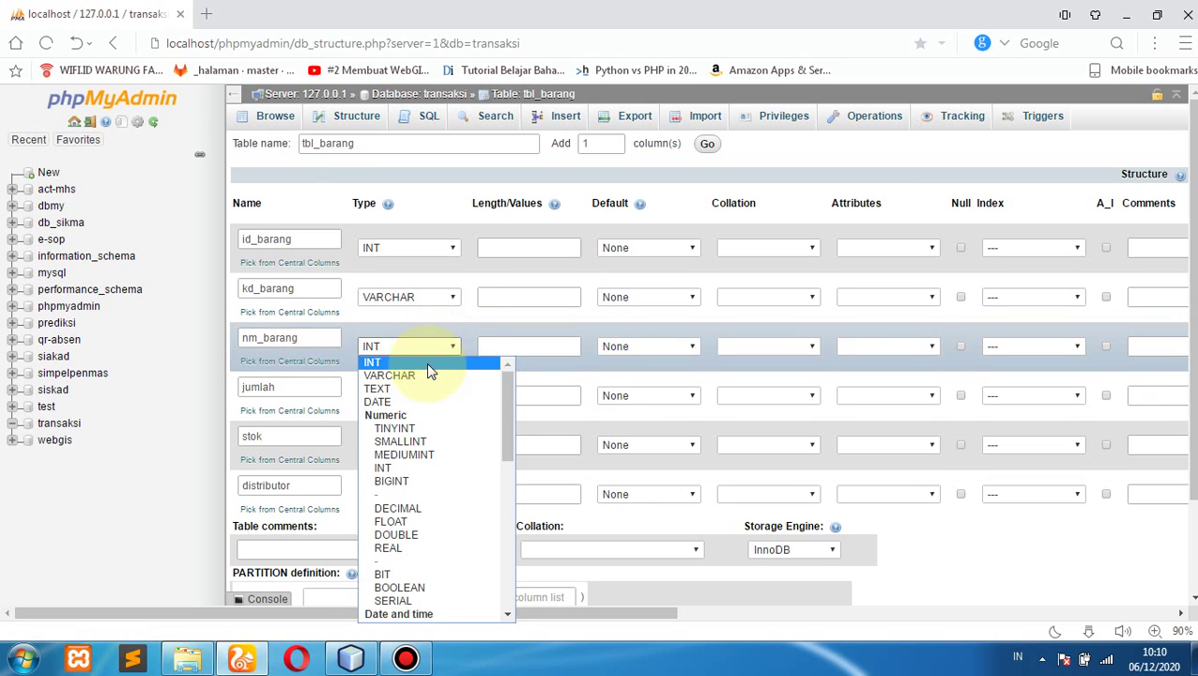
click(428, 374)
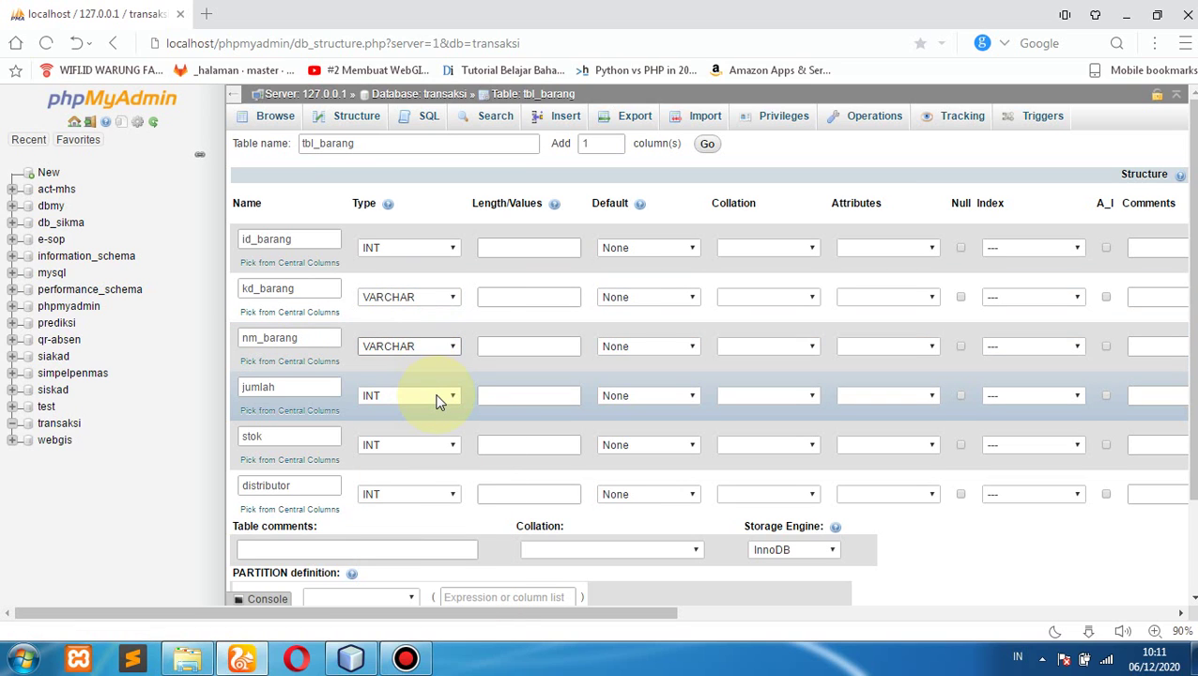
- Rename the fourth column from jumlah to harga
click(437, 401)
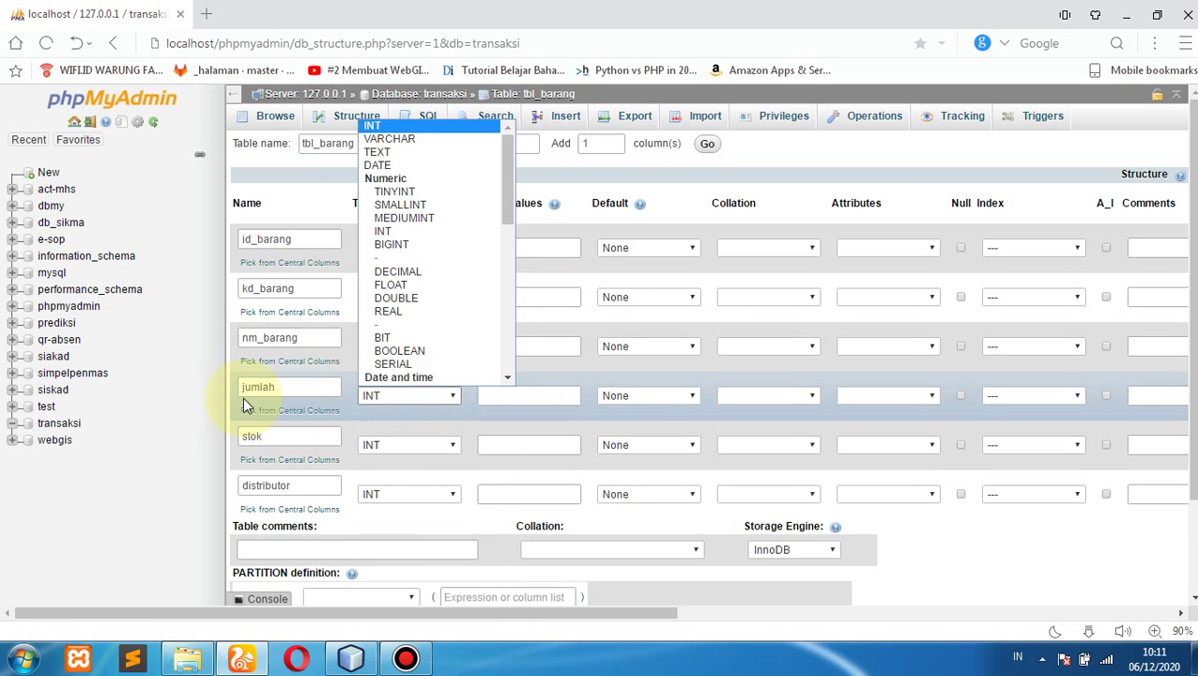
click(291, 390)
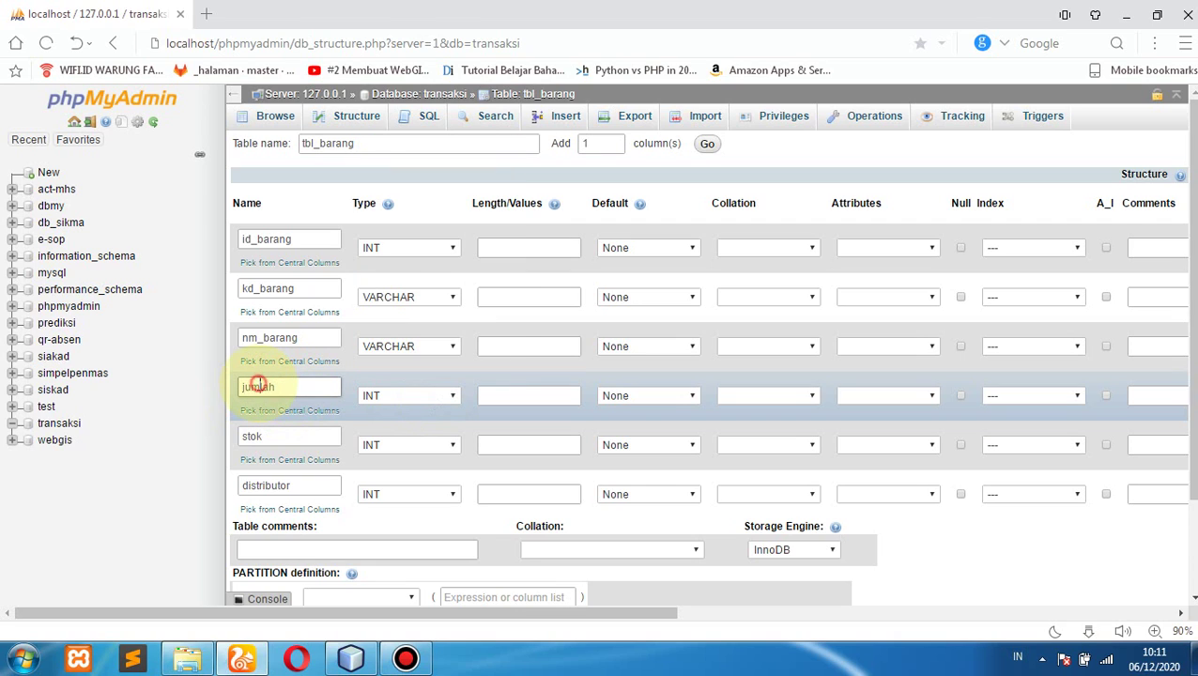
double_click(259, 385)
text(harga)
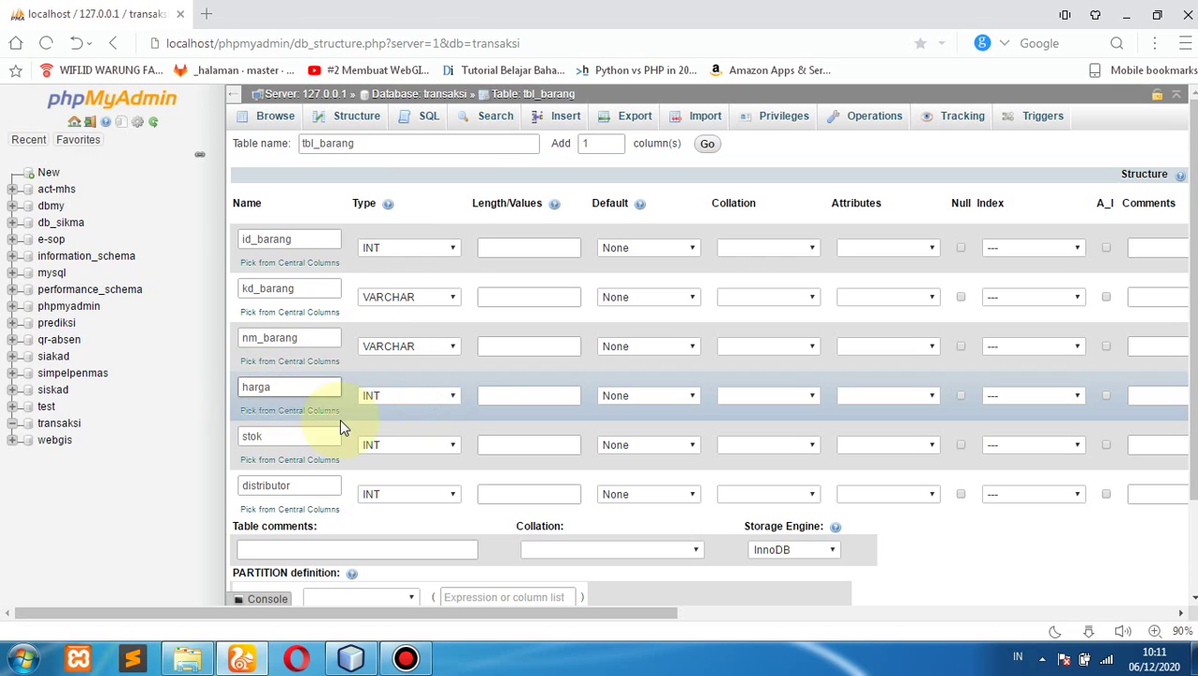
- Set the data type of harga to DOUBLE and of distributor to VARCHAR
click(441, 396)
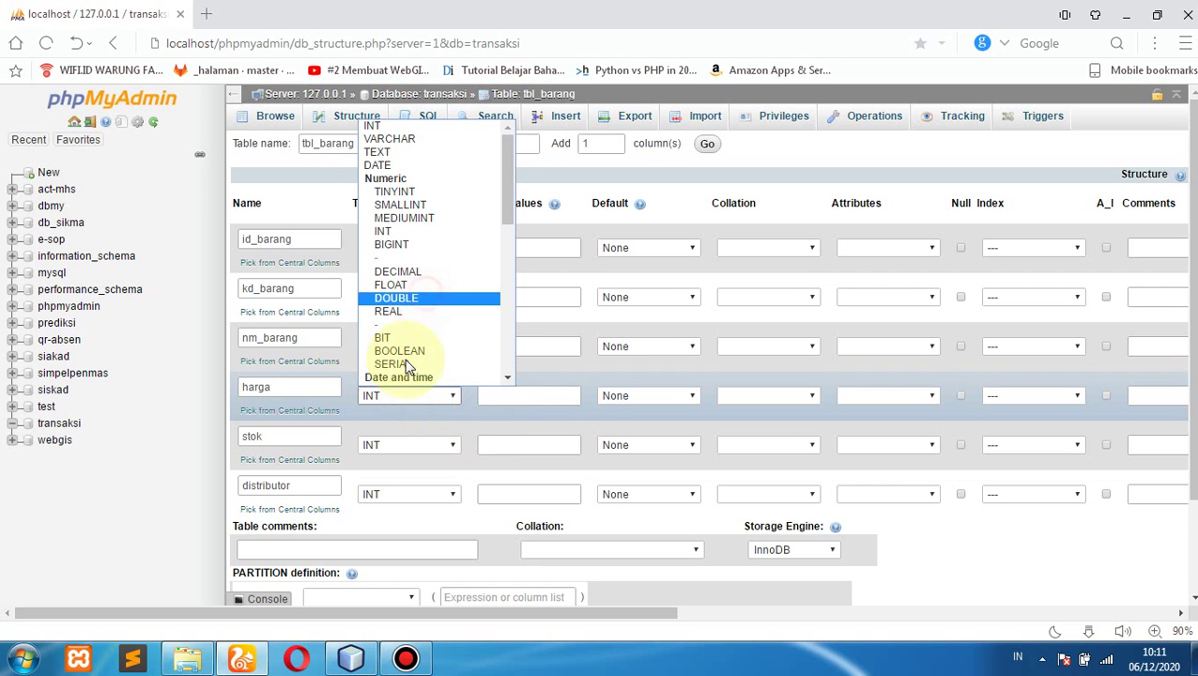
click(427, 298)
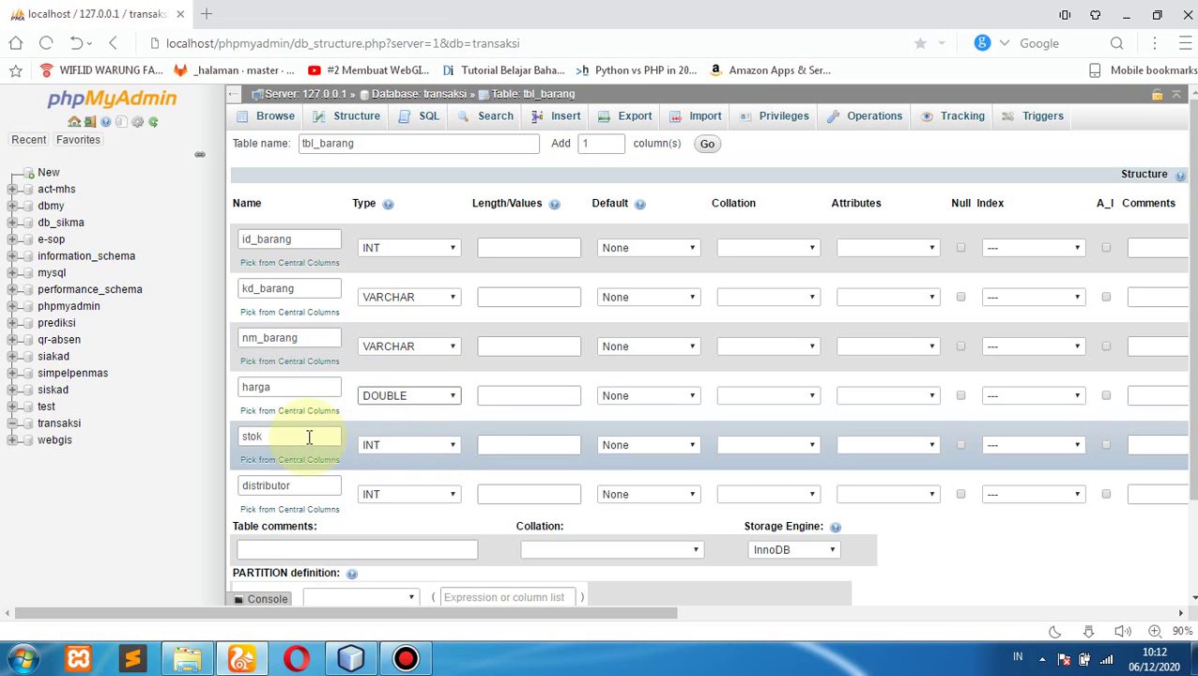
click(410, 495)
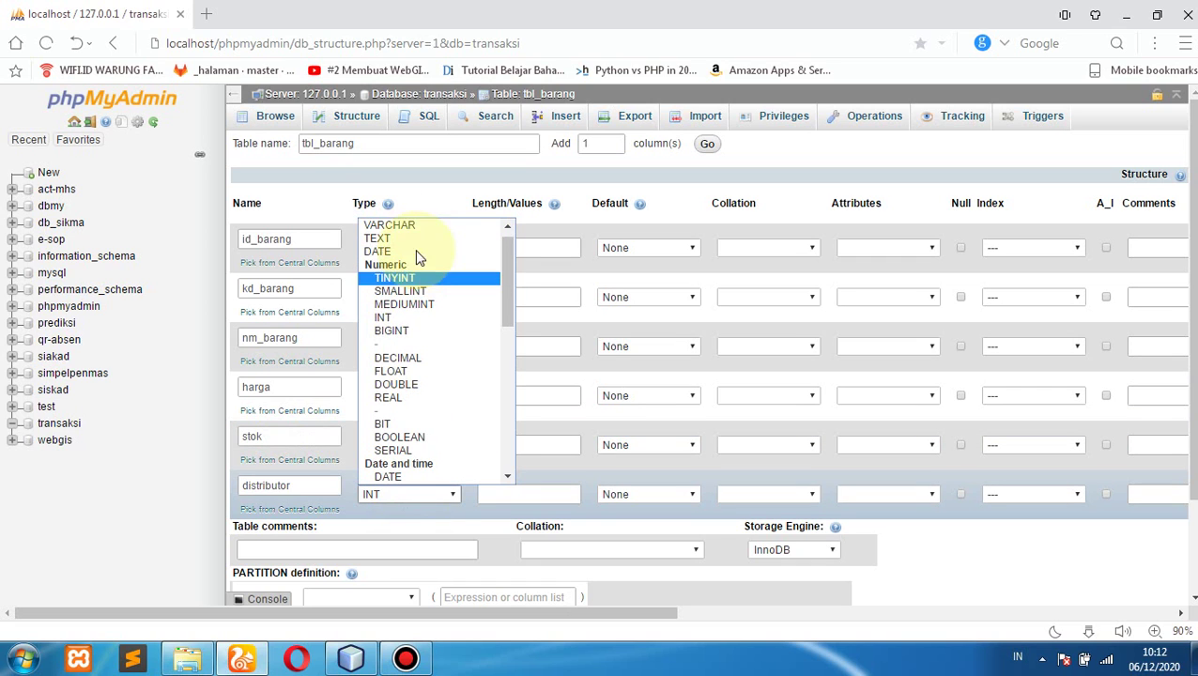
click(414, 237)
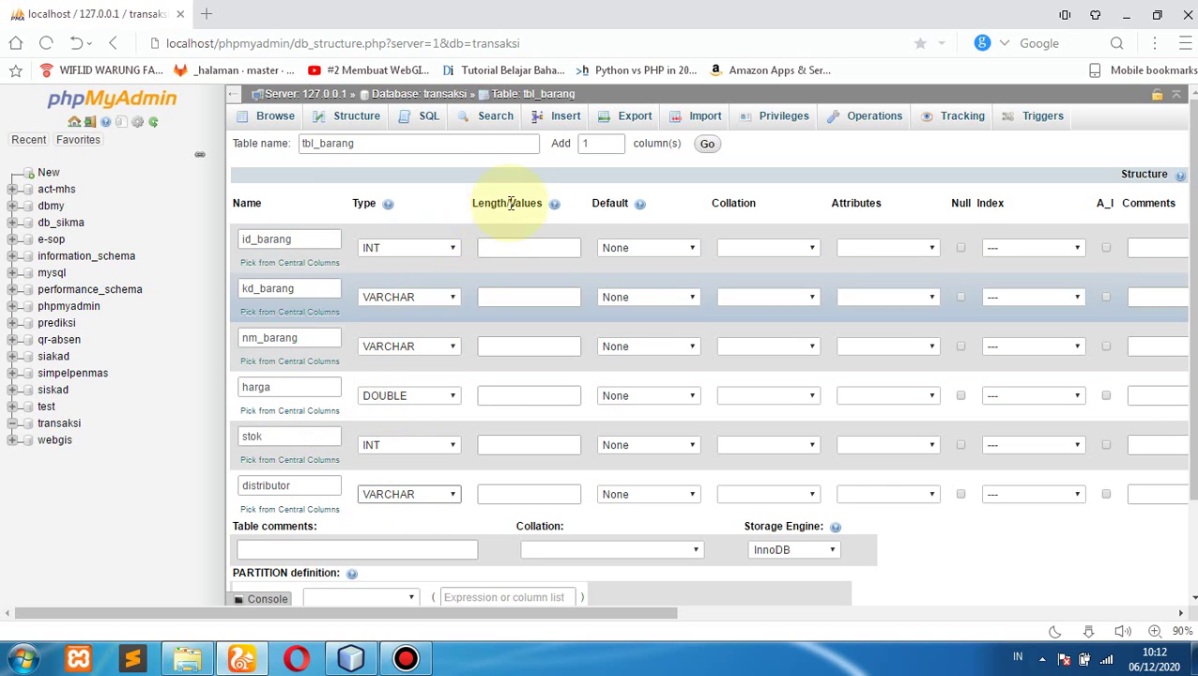
- Dismiss the color scheme prompt and set the length of the kd_barang column to 10
click(525, 247)
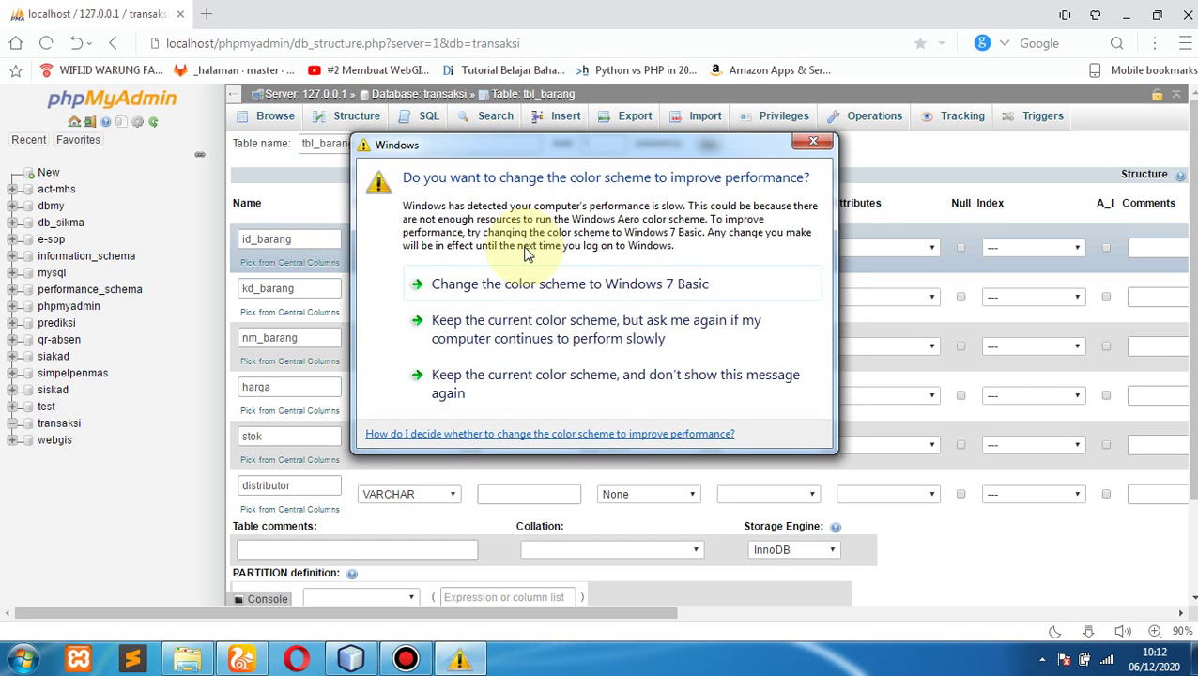
click(800, 142)
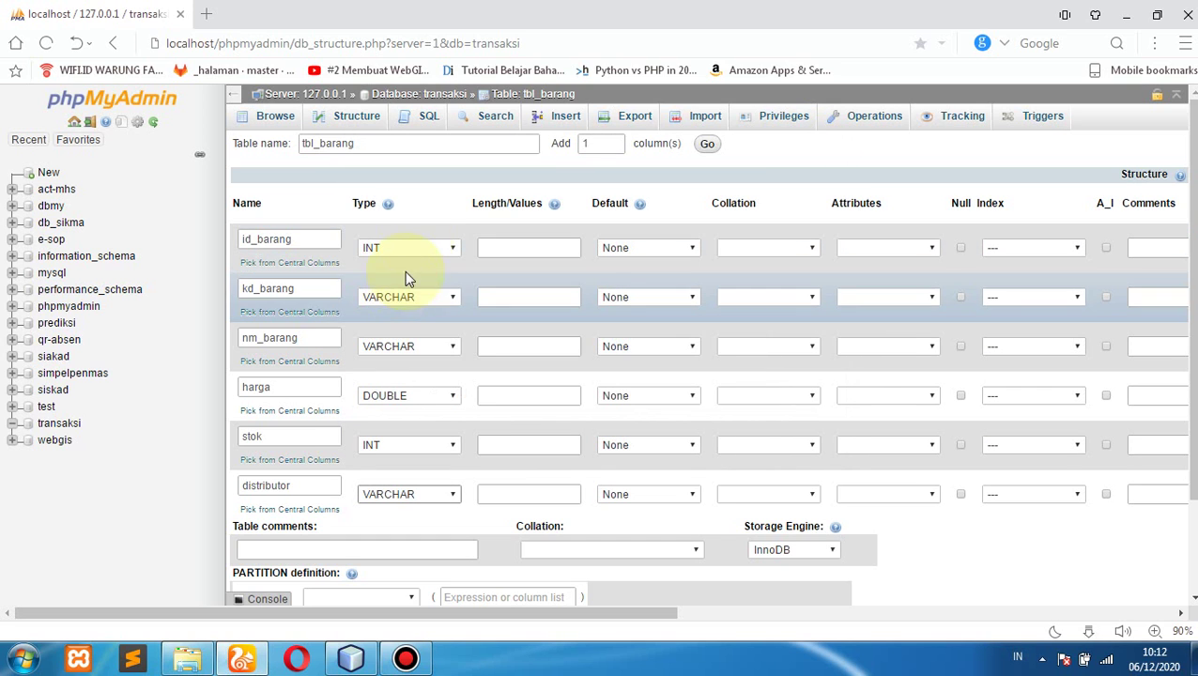
click(553, 249)
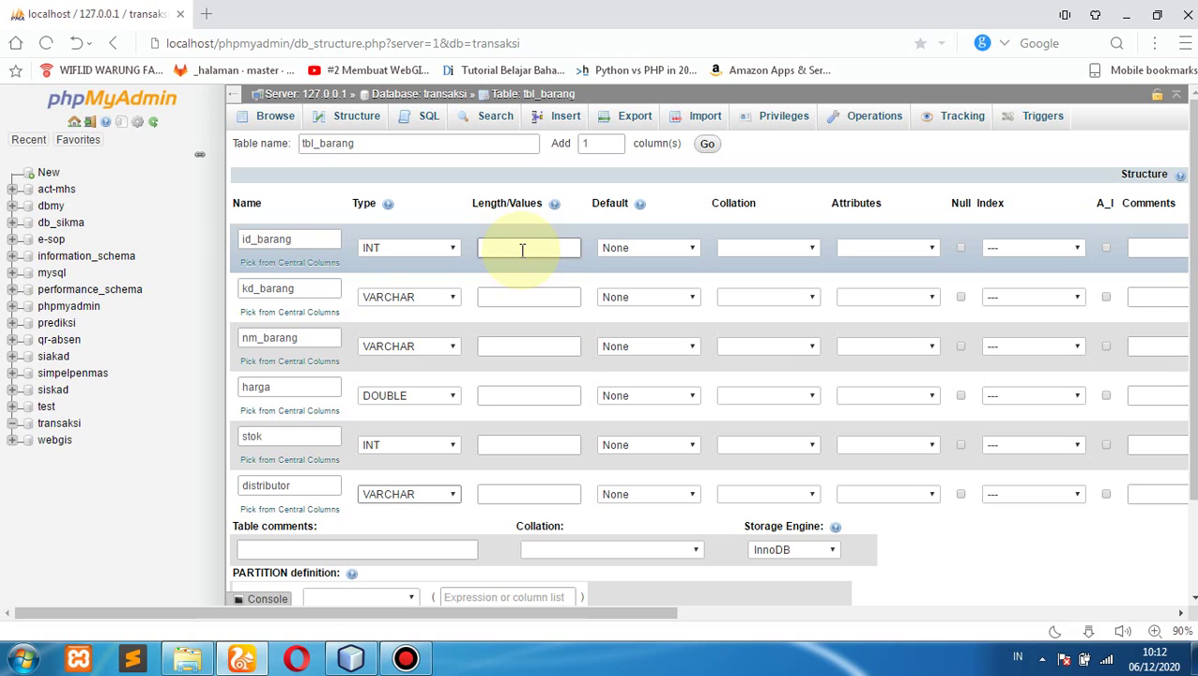
click(518, 299)
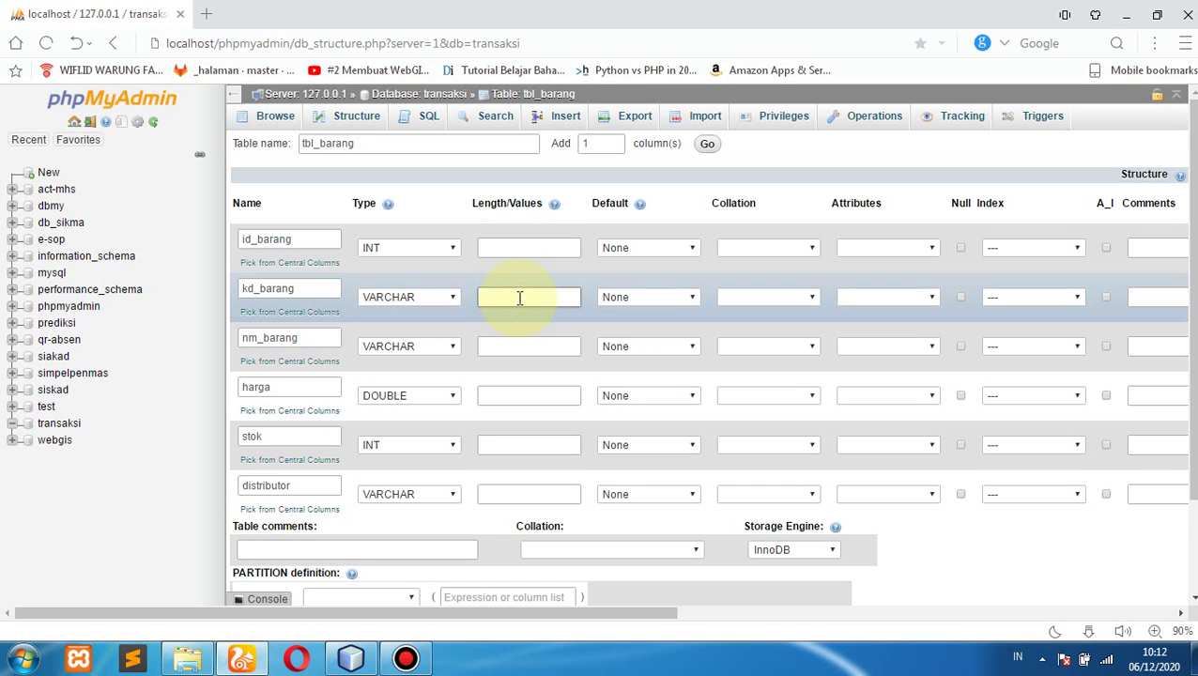
text(10)
- Set the length of the nm_barang and distributor columns to 50 each
click(521, 347)
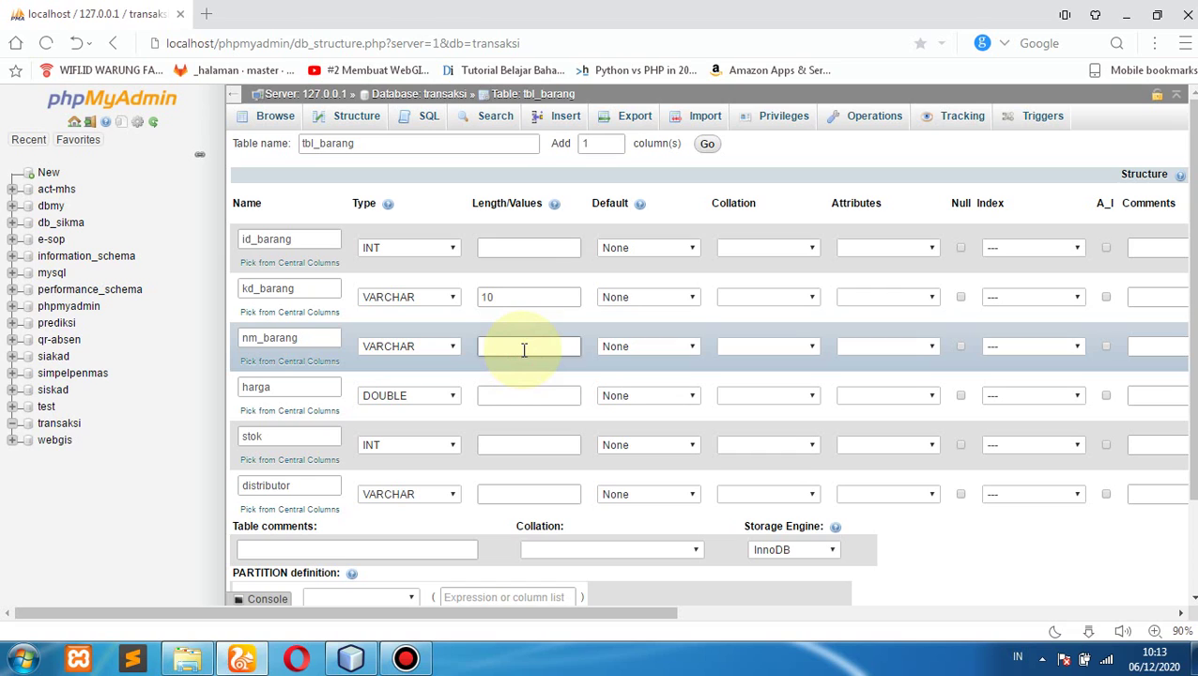
text(50)
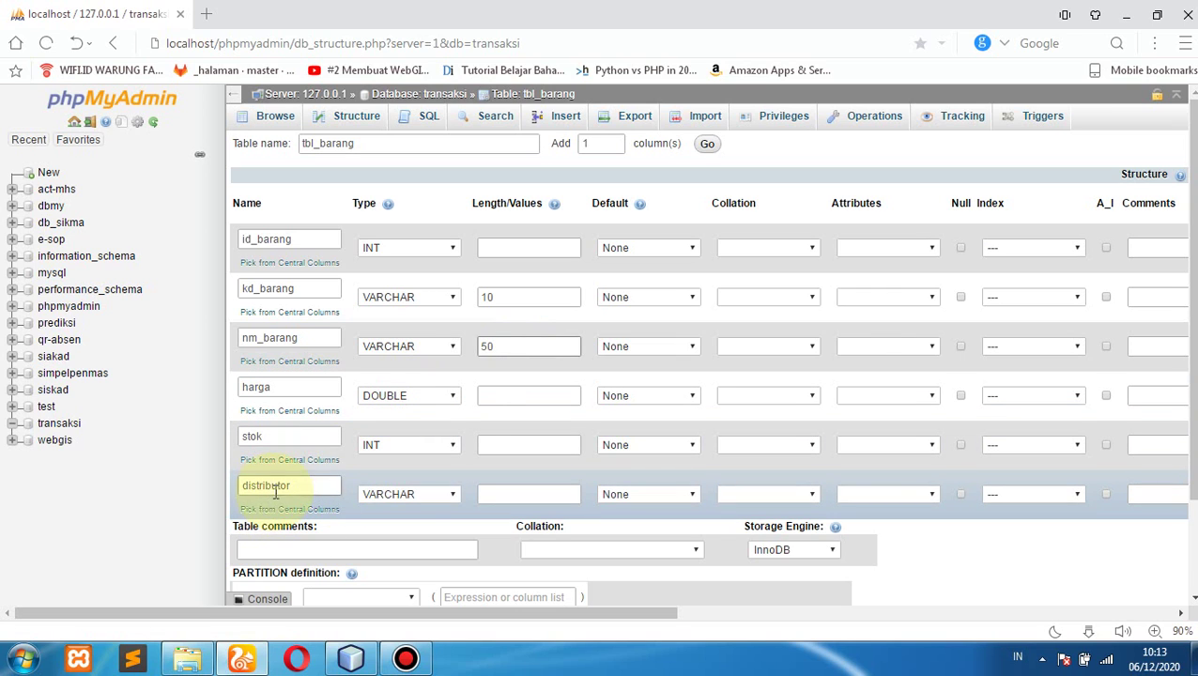
click(522, 494)
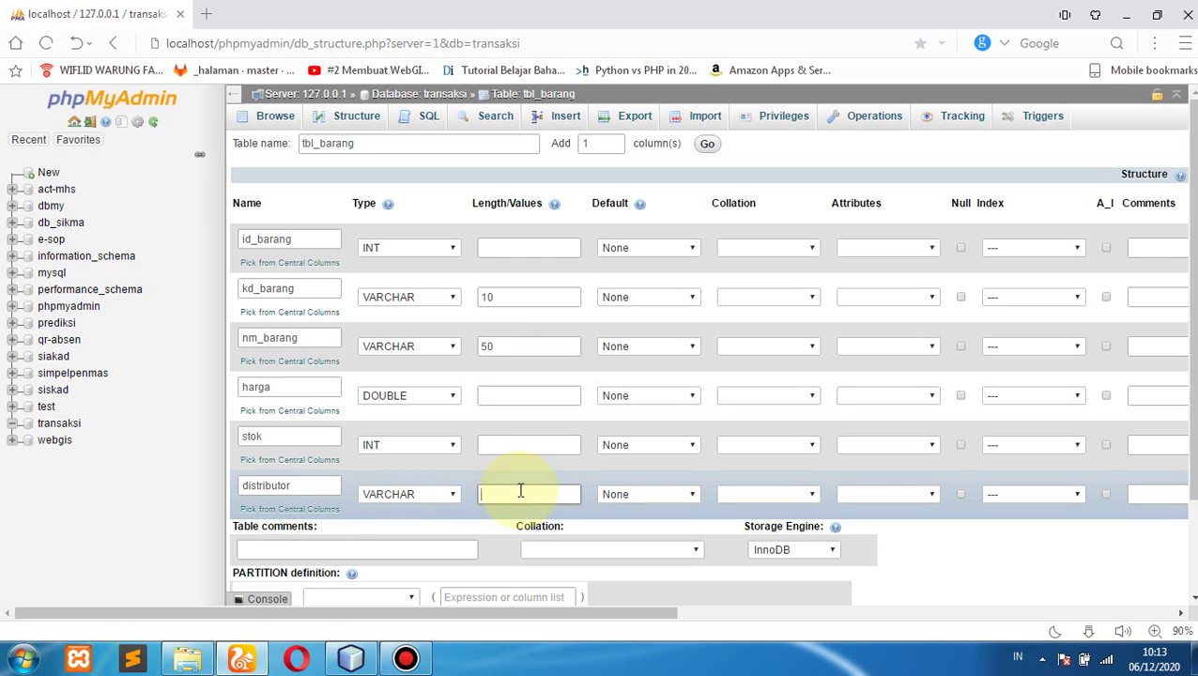
text(50)
click(1004, 561)
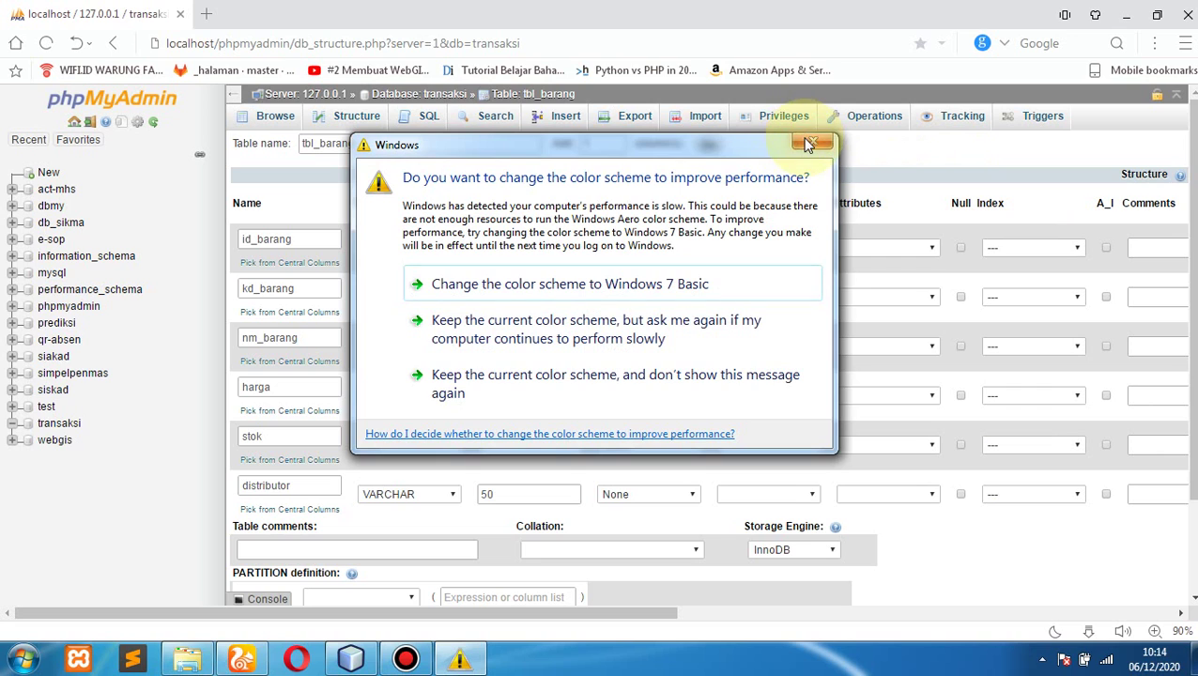
- Move the color scheme prompt out of the way and make id_barang the PRIMARY index with auto-increment
drag(752, 154, 1164, 640)
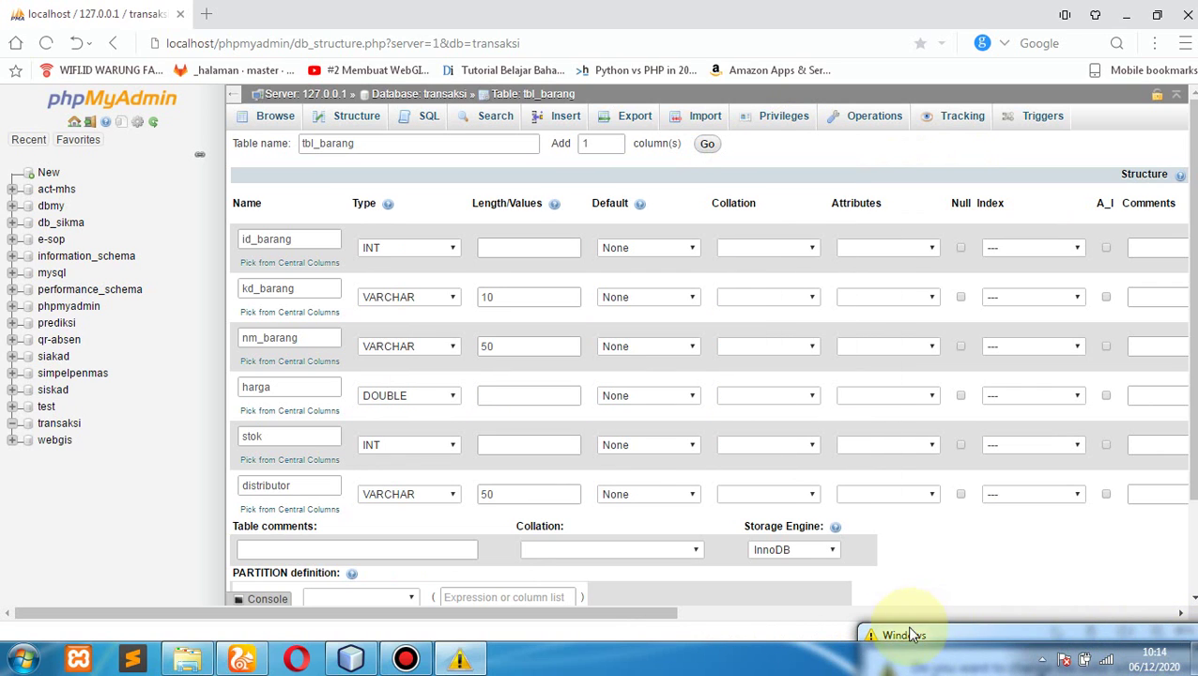
drag(880, 637, 1190, 647)
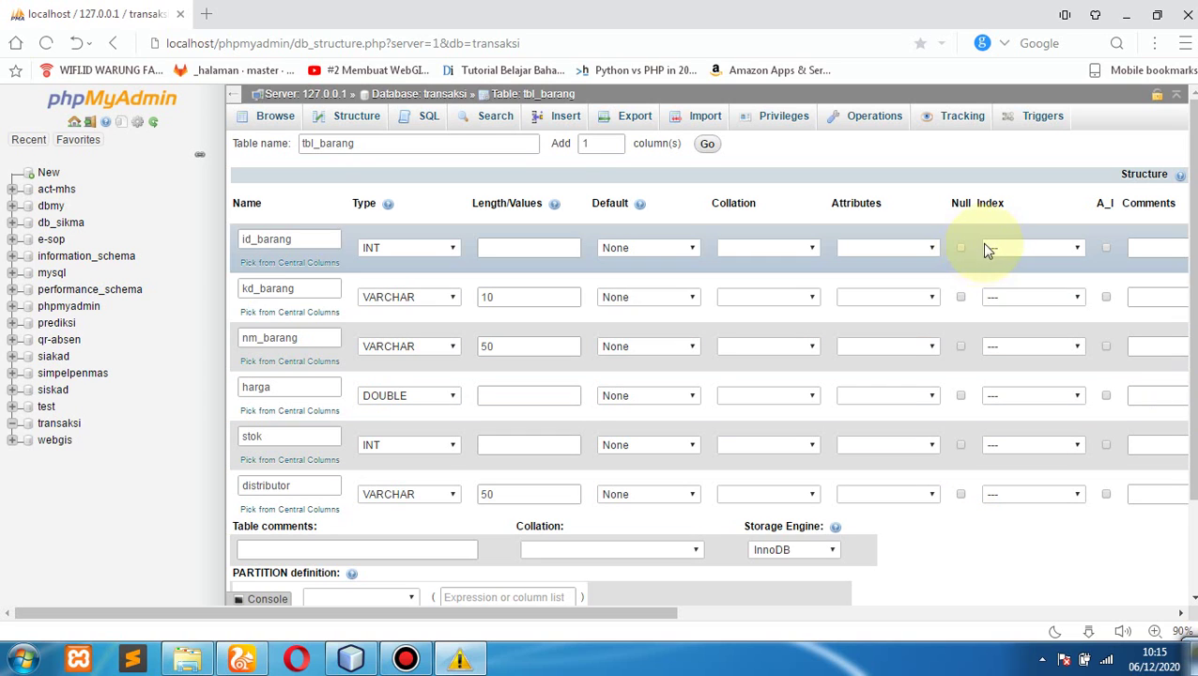
click(1073, 249)
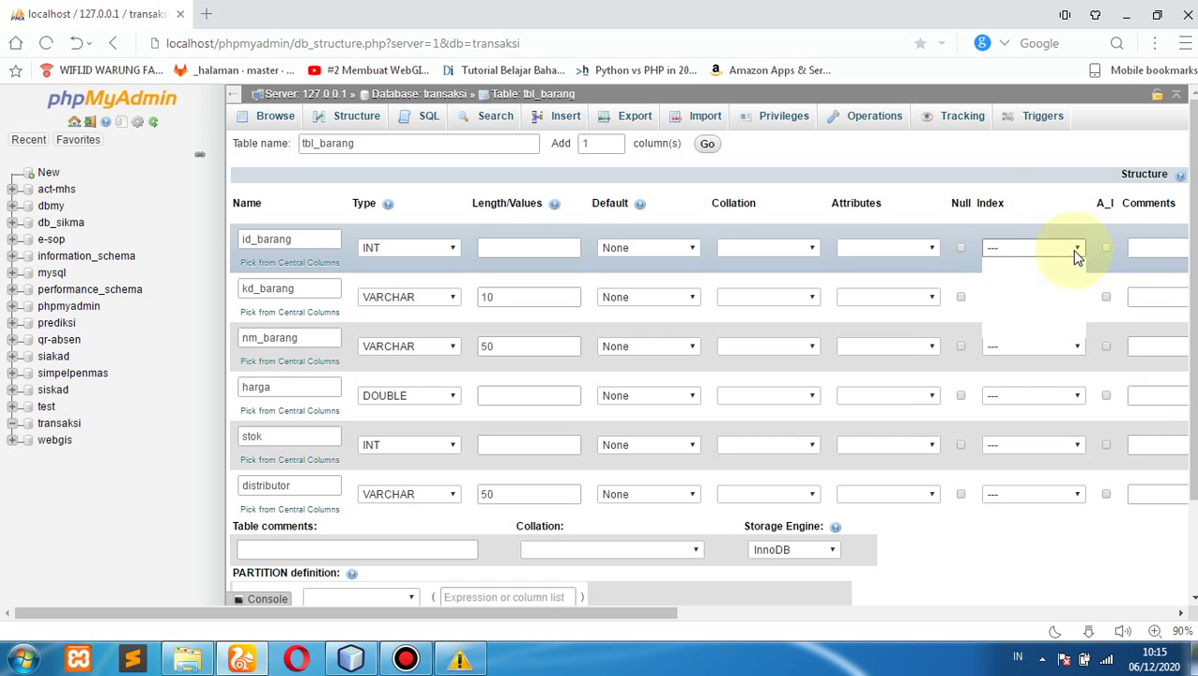
key(Return)
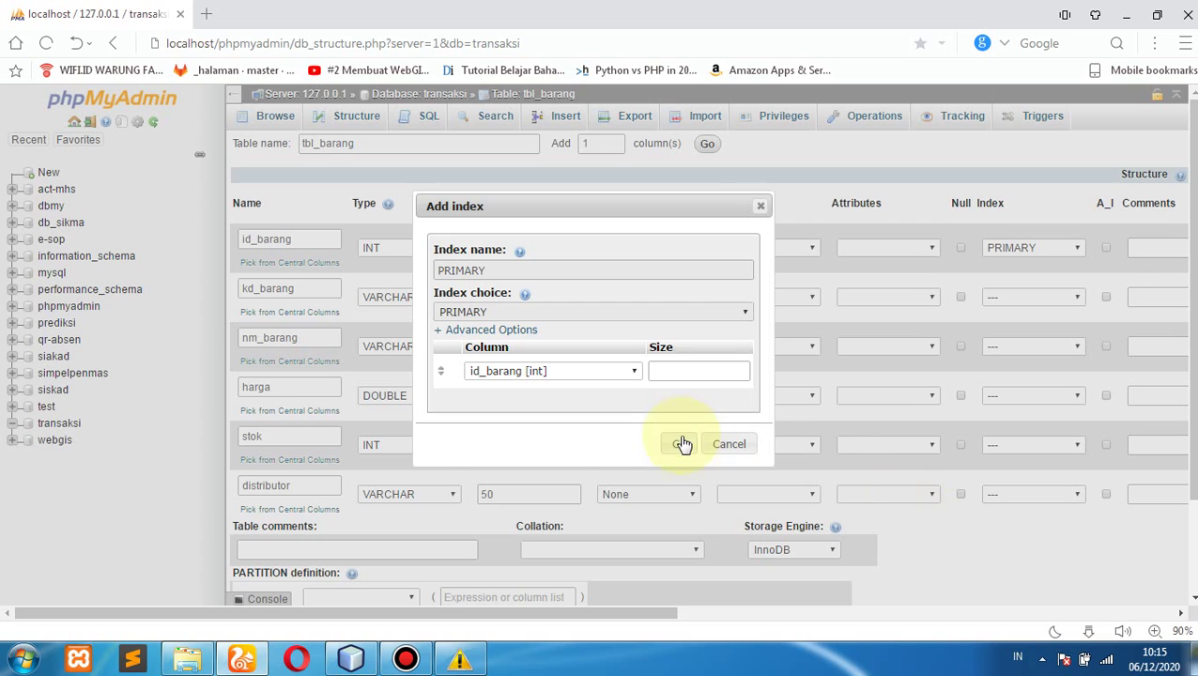
click(678, 446)
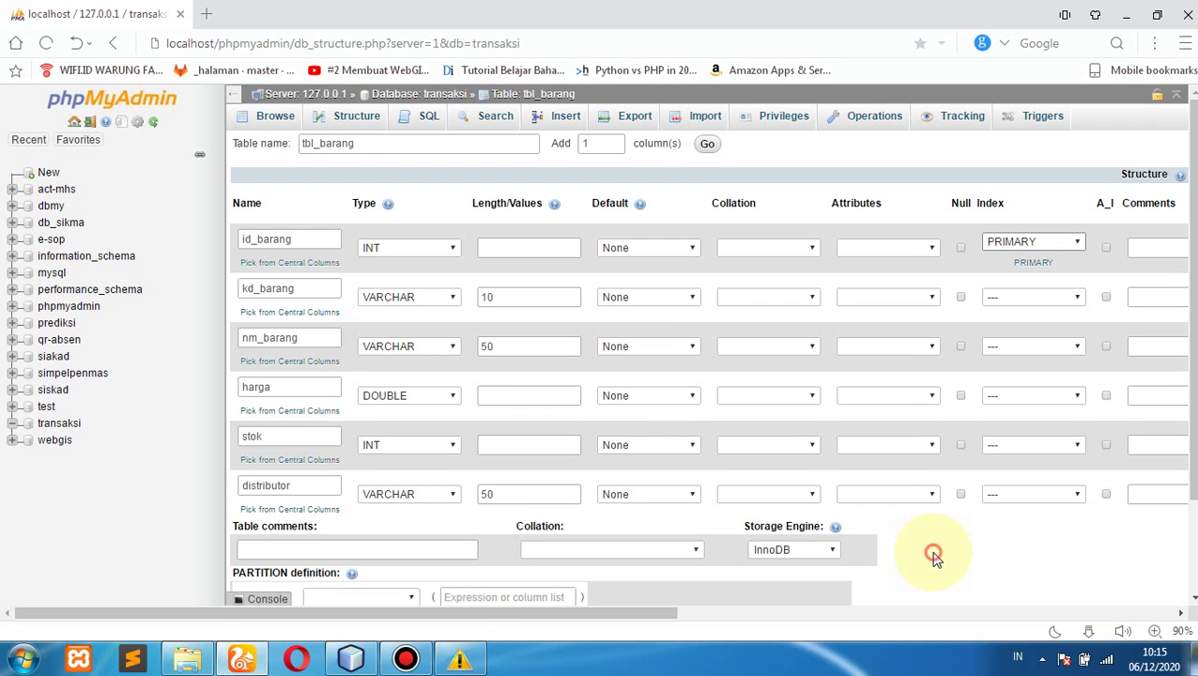
click(934, 556)
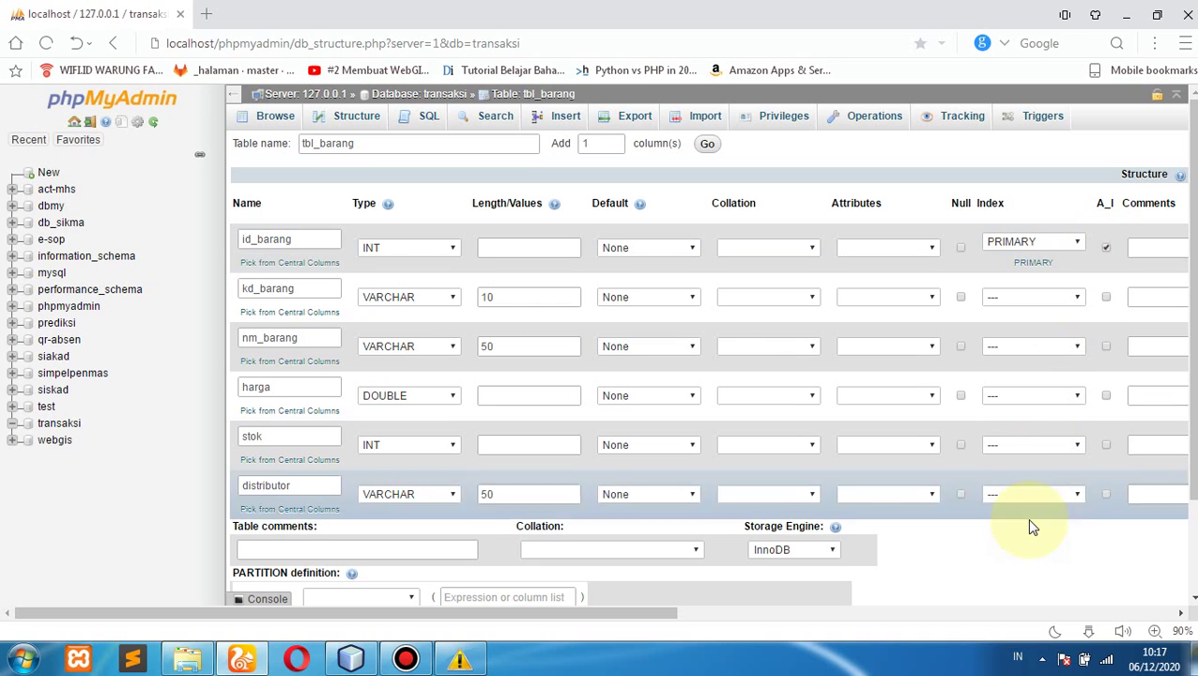
- Save the new tbl_barang table and open its structure
scroll(1028, 524, down, 2)
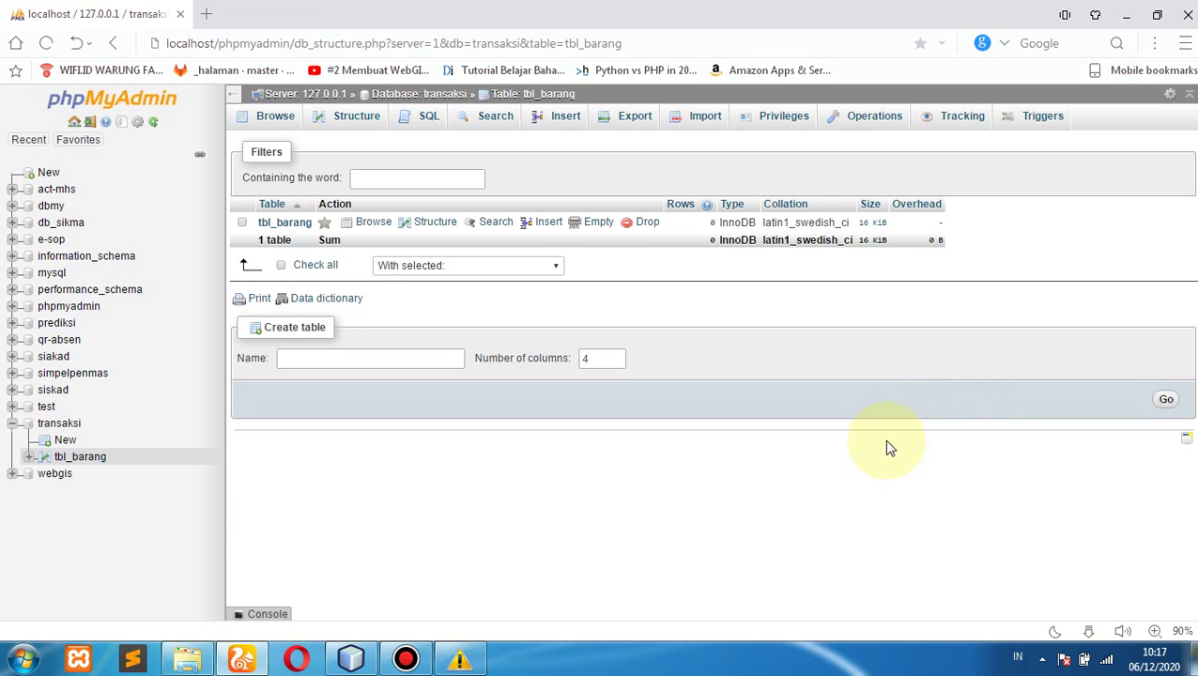
click(81, 457)
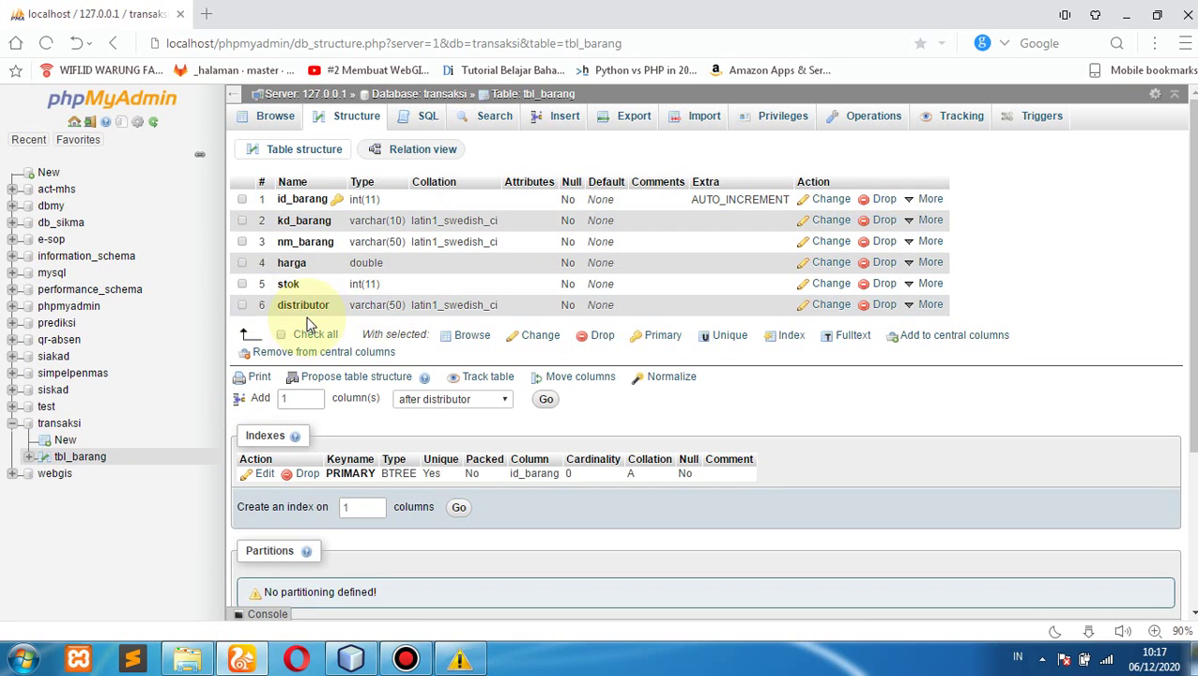
- Switch to NetBeans and create a Java Application project named Pertemuan9 in D:\Latihan Java
click(347, 661)
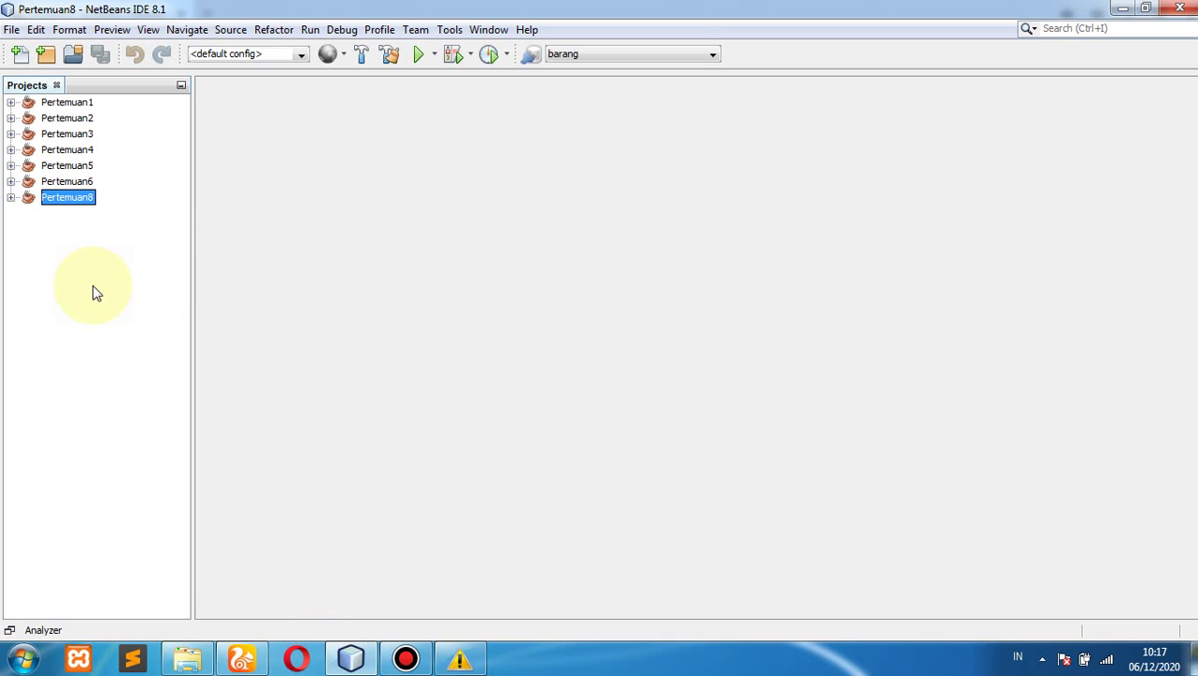
click(12, 29)
mouse_move(36, 29)
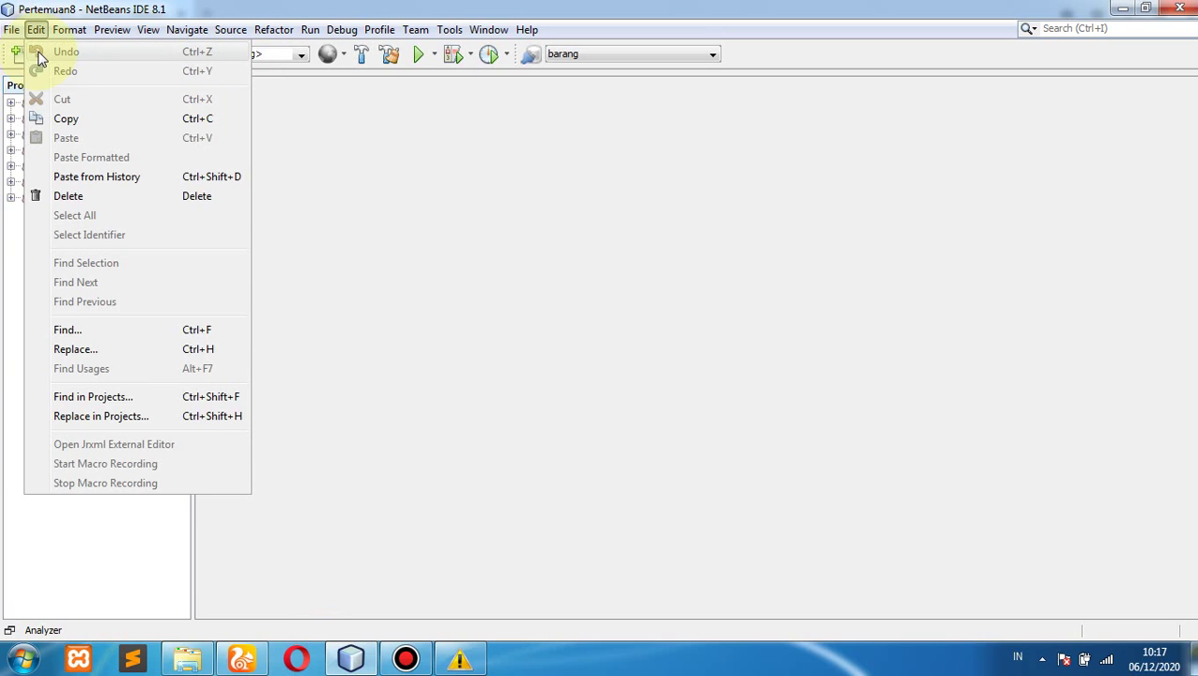
click(59, 53)
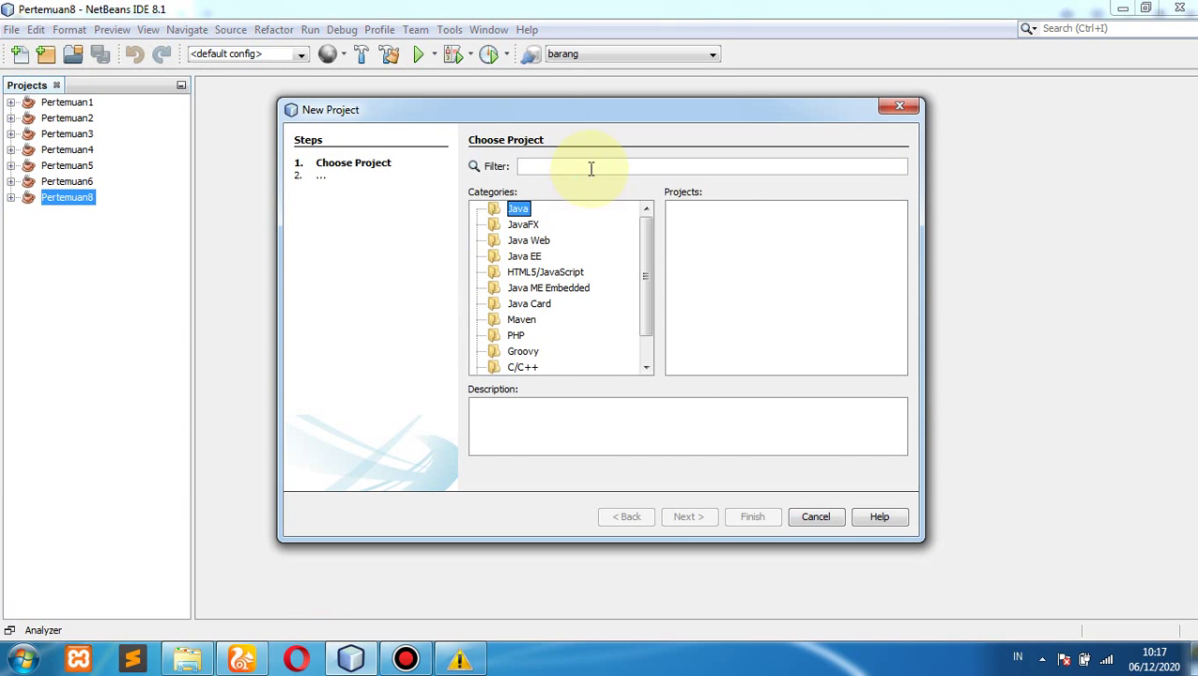
click(702, 208)
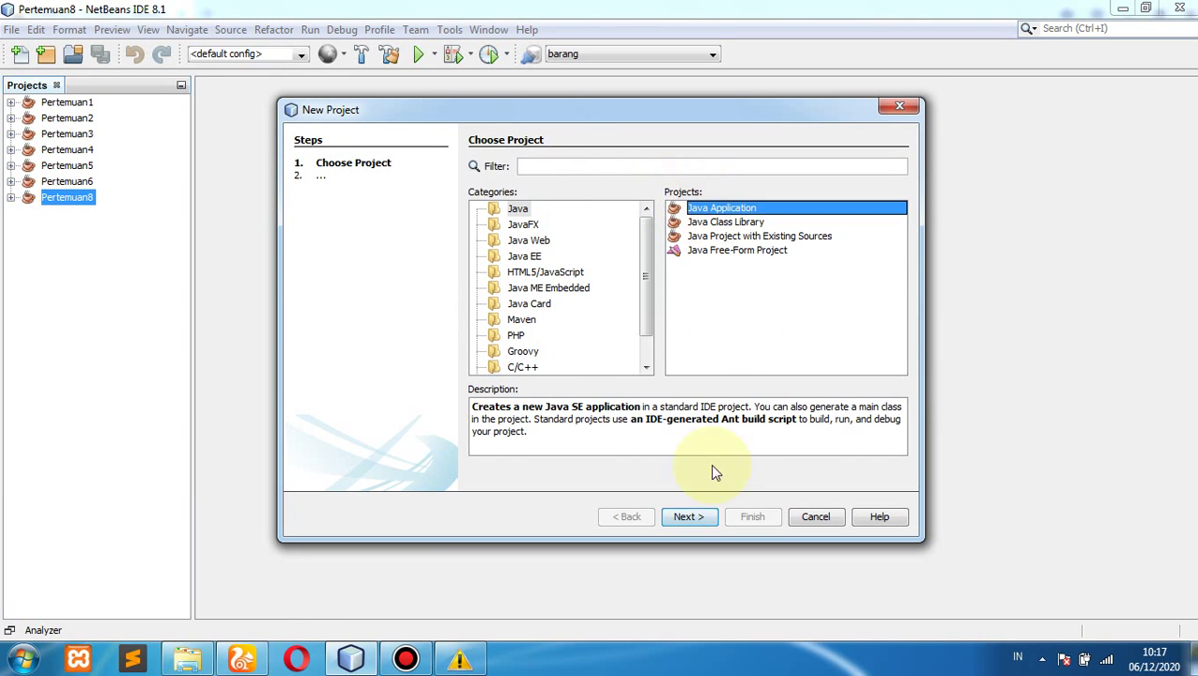
click(688, 517)
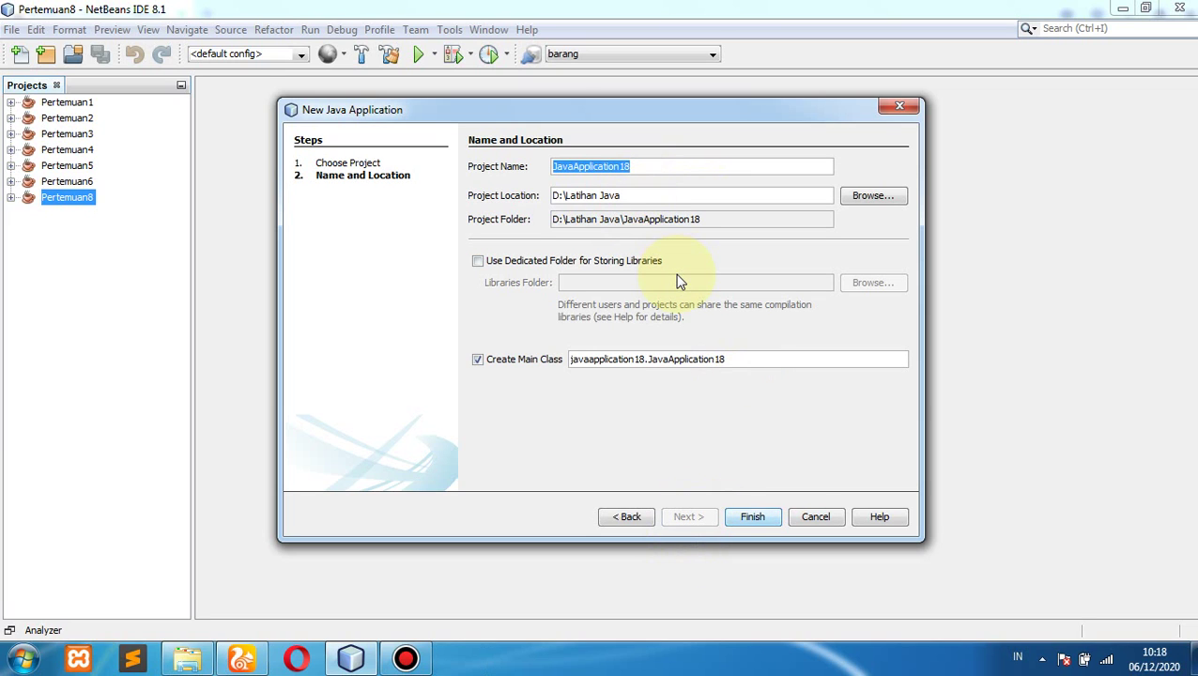
text(Per)
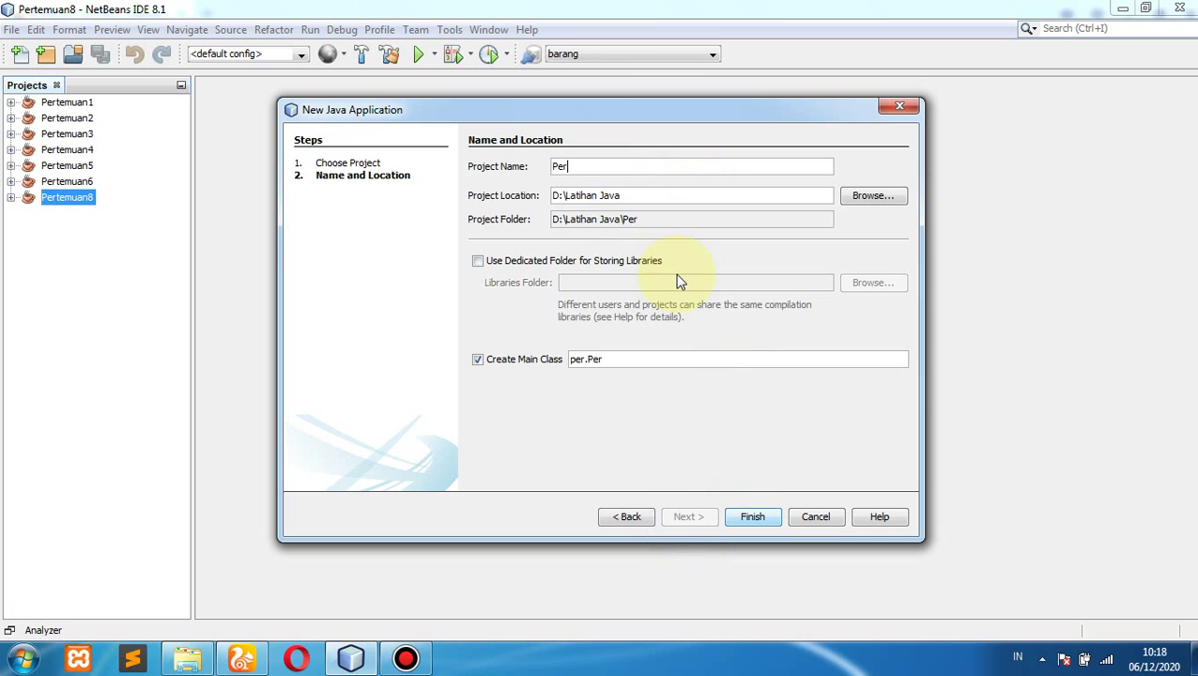
text(temuan9)
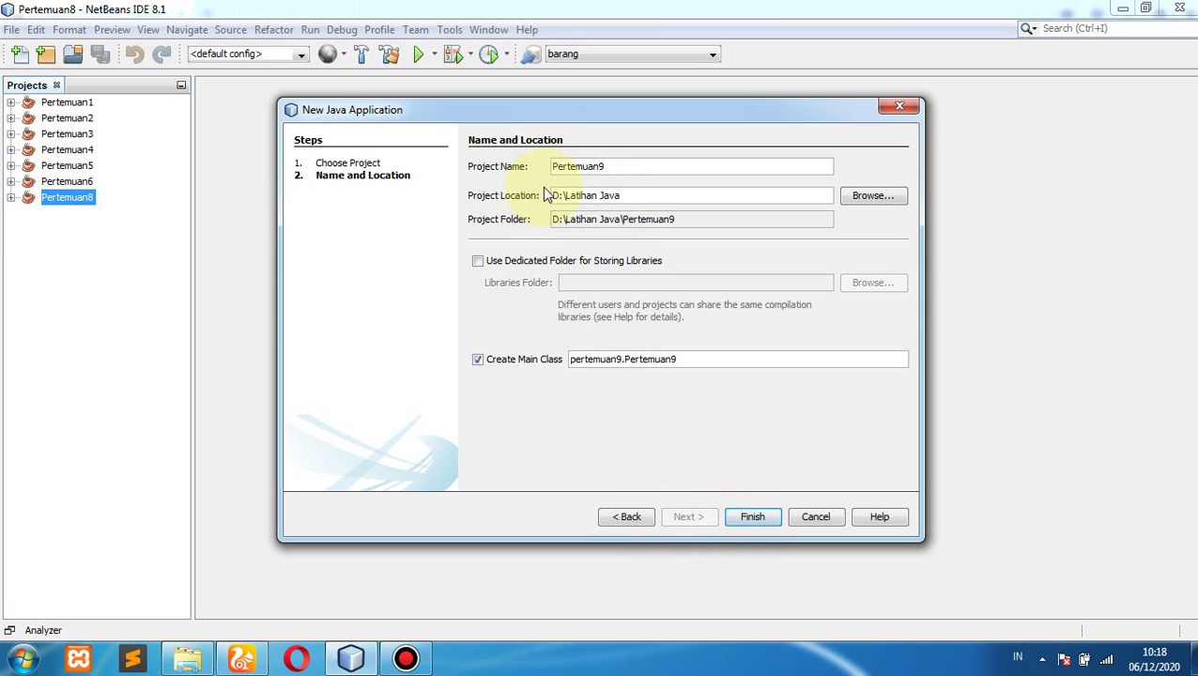
click(751, 517)
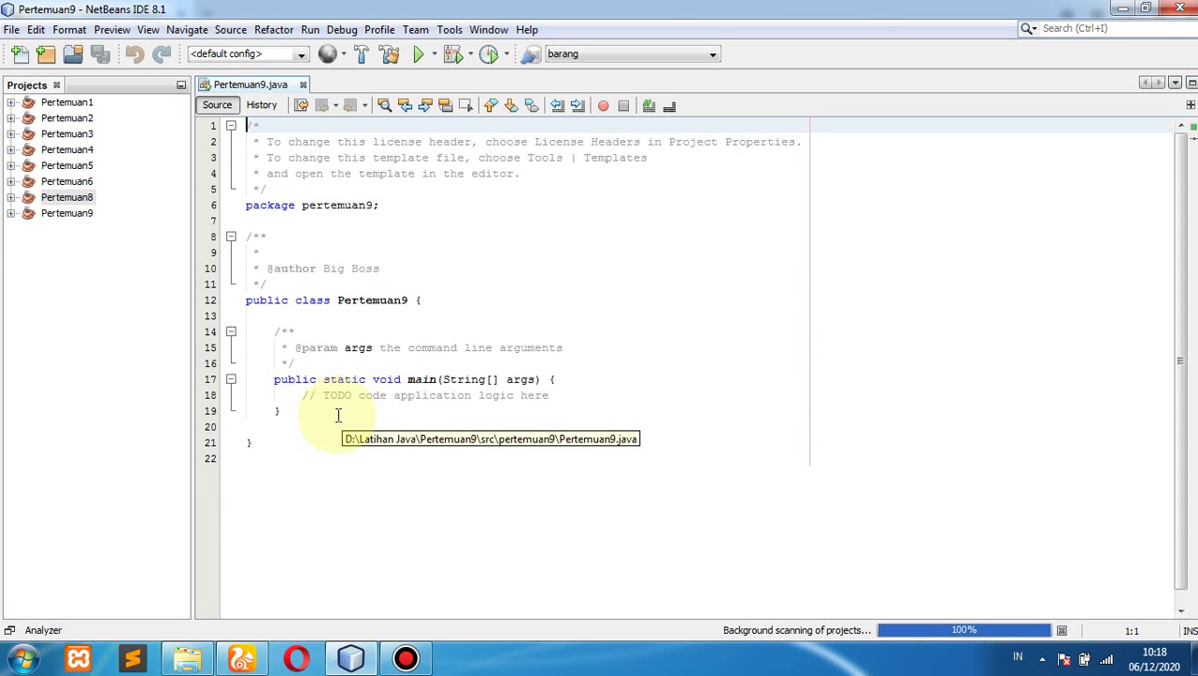
- Add the MySQL JDBC Driver library to the Pertemuan9 project
click(11, 214)
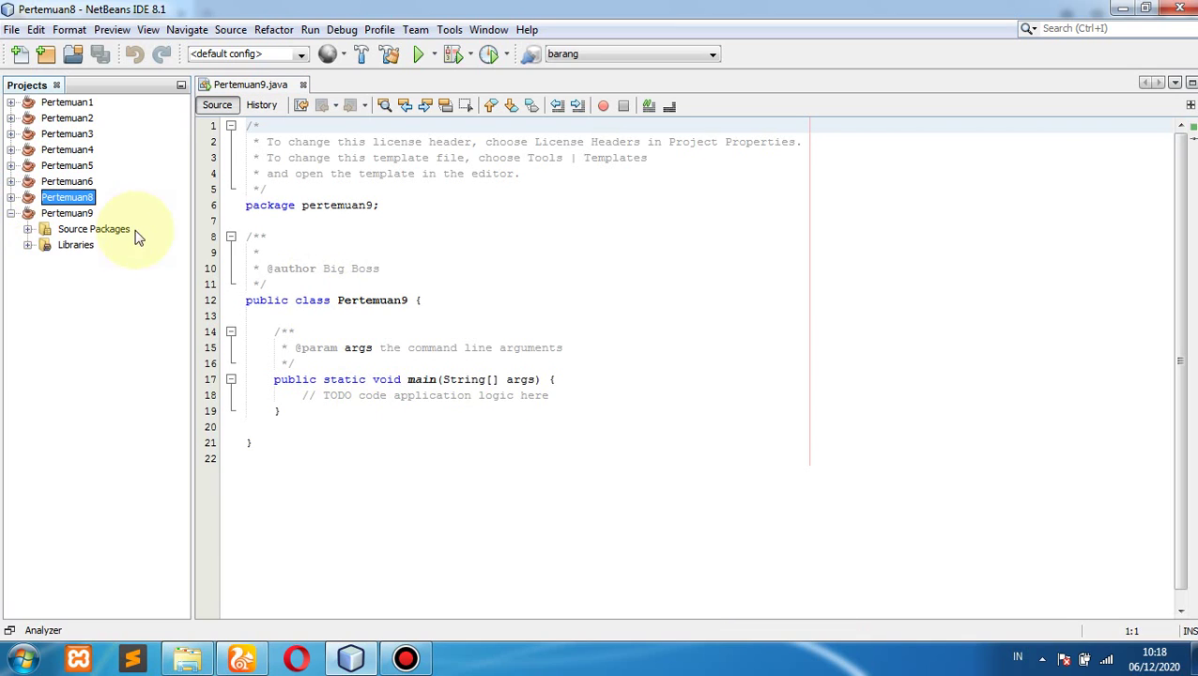
click(28, 245)
click(70, 244)
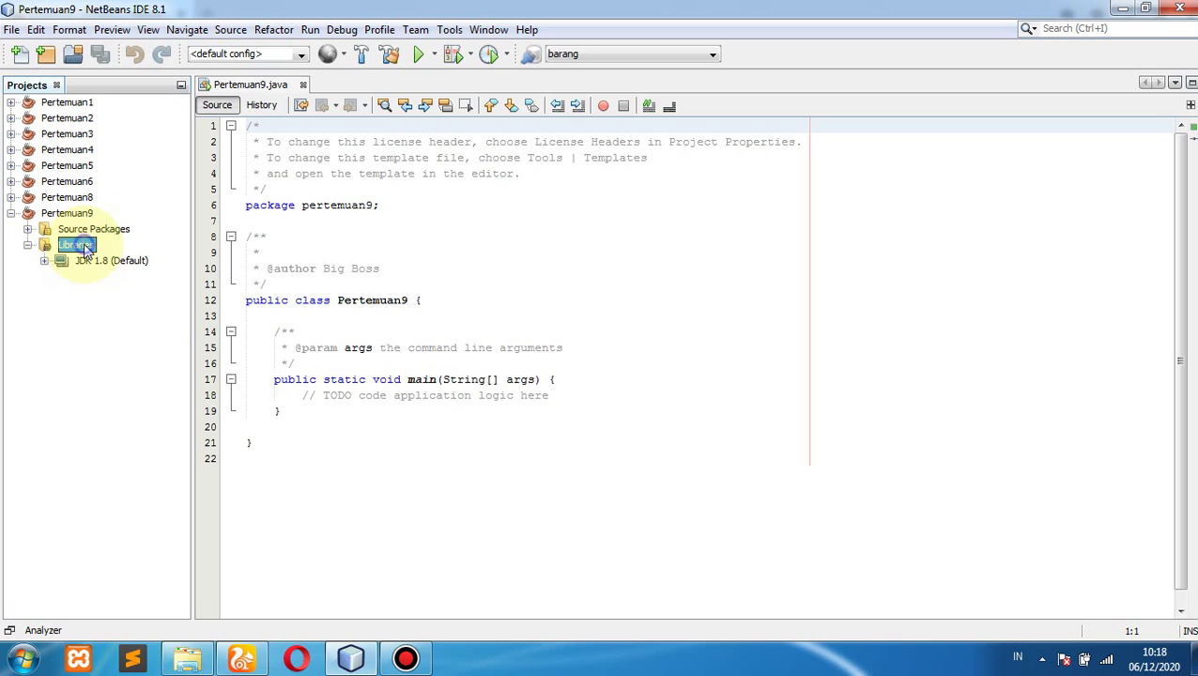
right_click(85, 249)
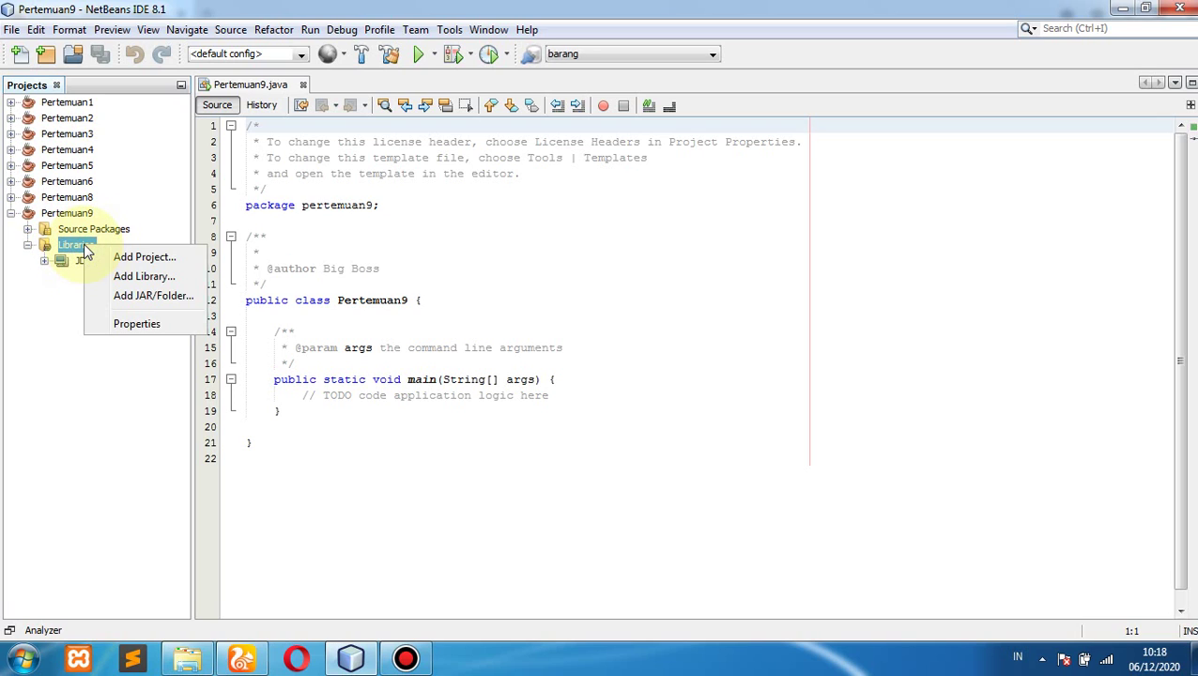
click(131, 278)
scroll(573, 319, down, 8)
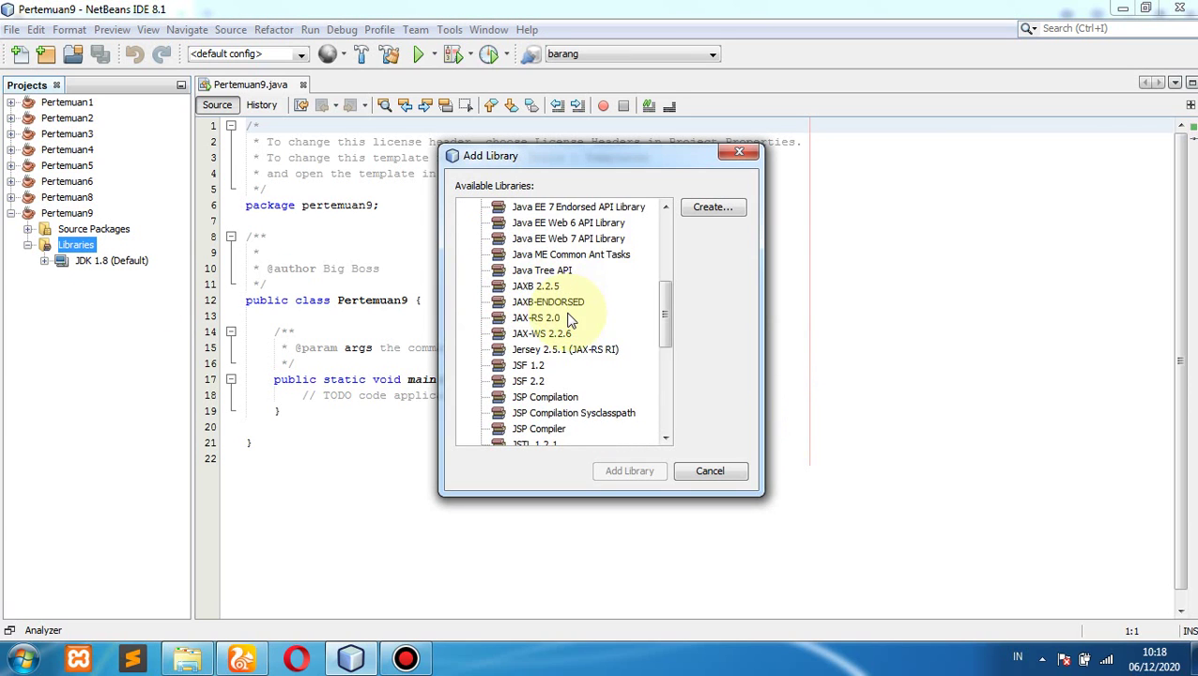
scroll(571, 321, down, 4)
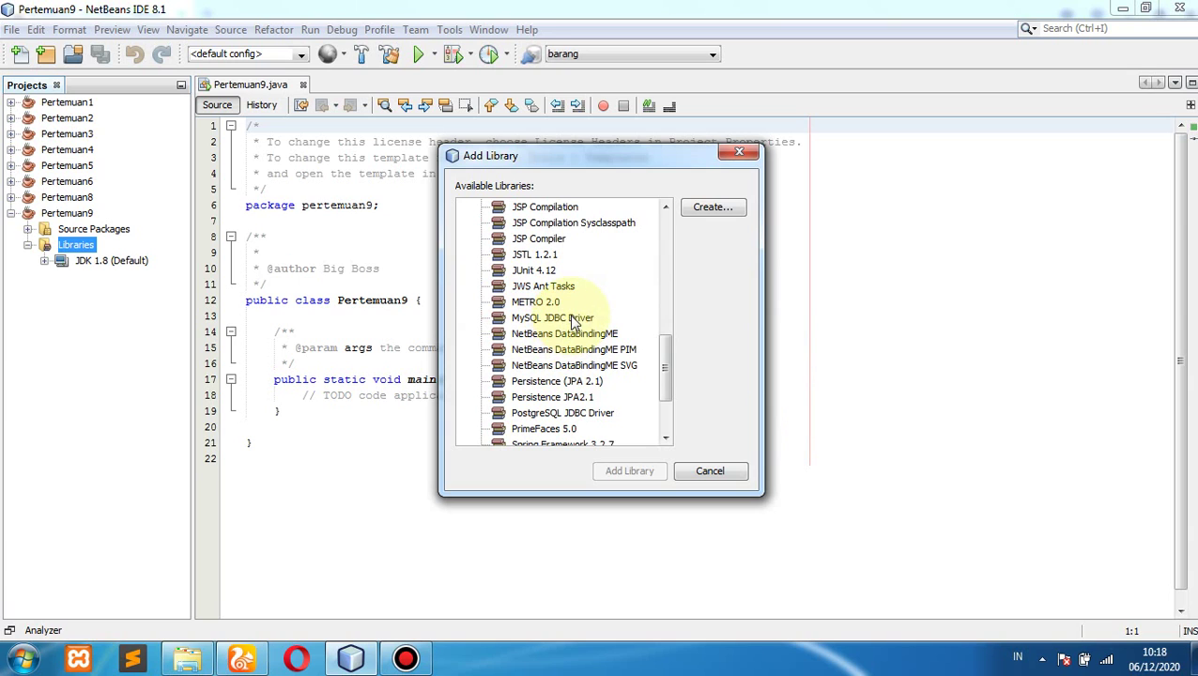
click(574, 319)
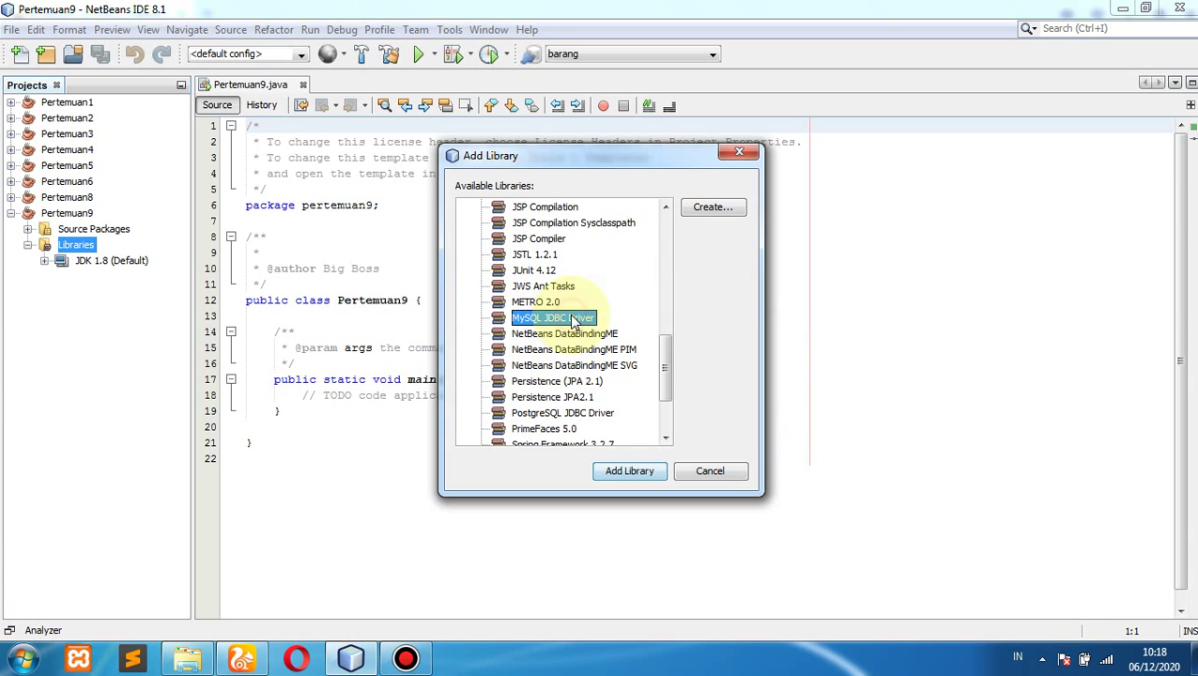
click(644, 475)
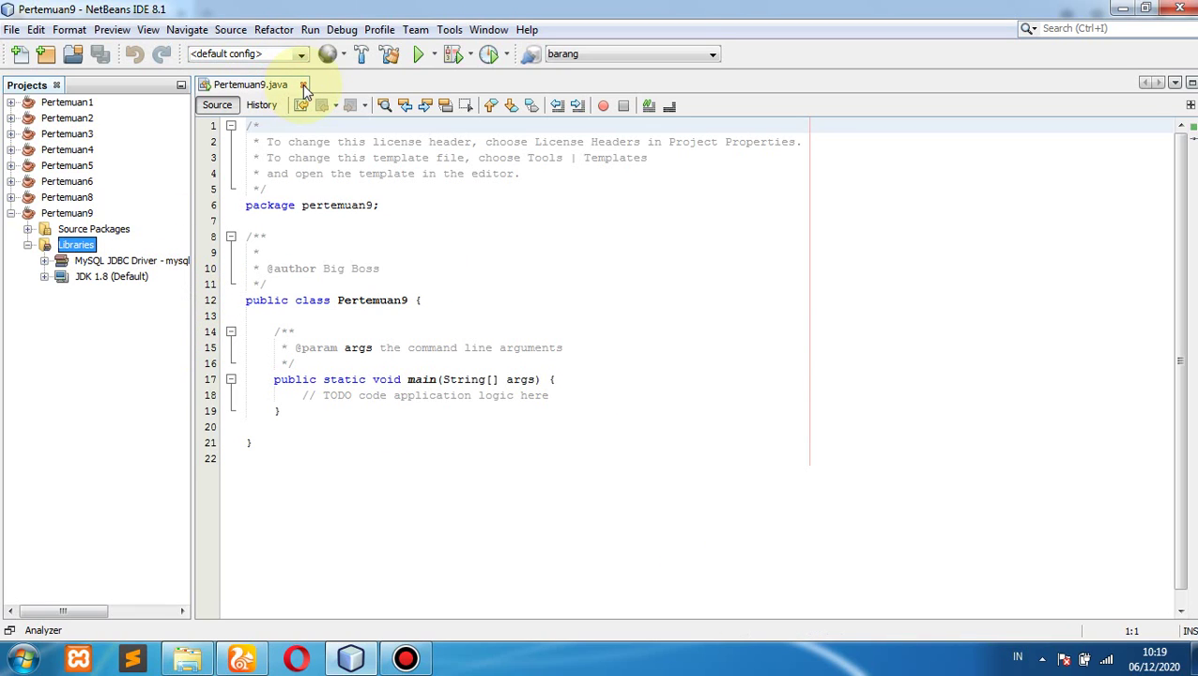
- Expand the pertemuan9 package under Source Packages and close the open Pertemuan9.java file
click(28, 229)
click(44, 244)
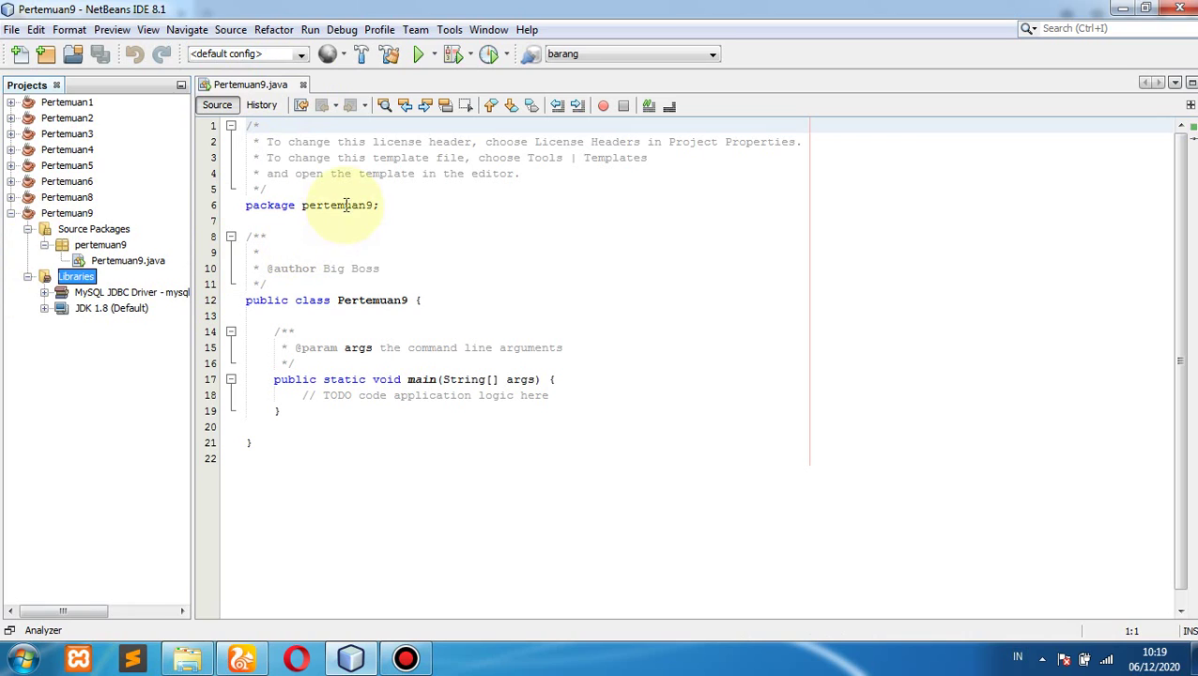
click(305, 85)
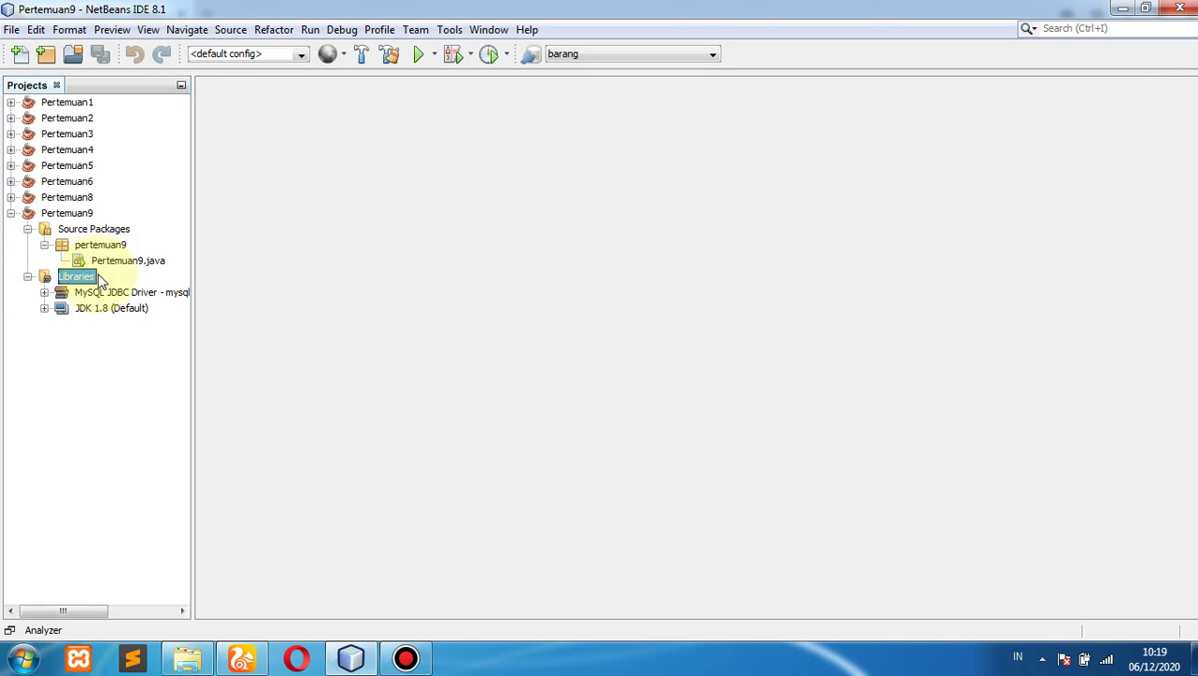
- Create a new Java class named koneksi in the pertemuan9 package
click(105, 246)
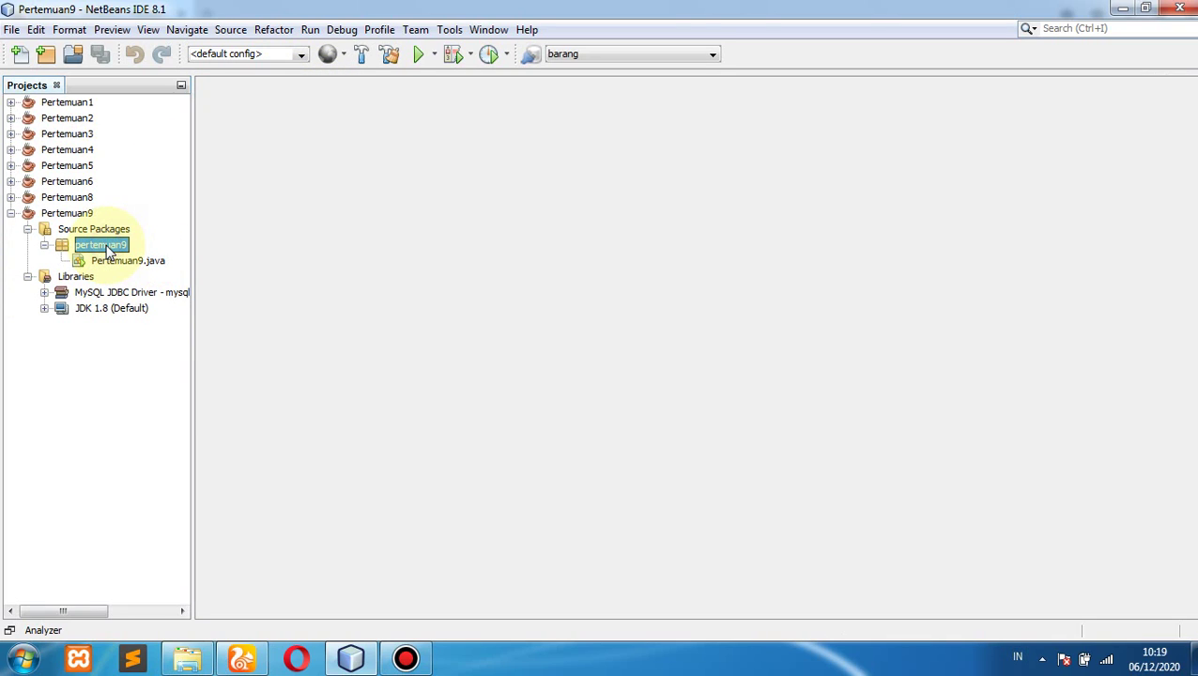
right_click(108, 249)
mouse_move(203, 257)
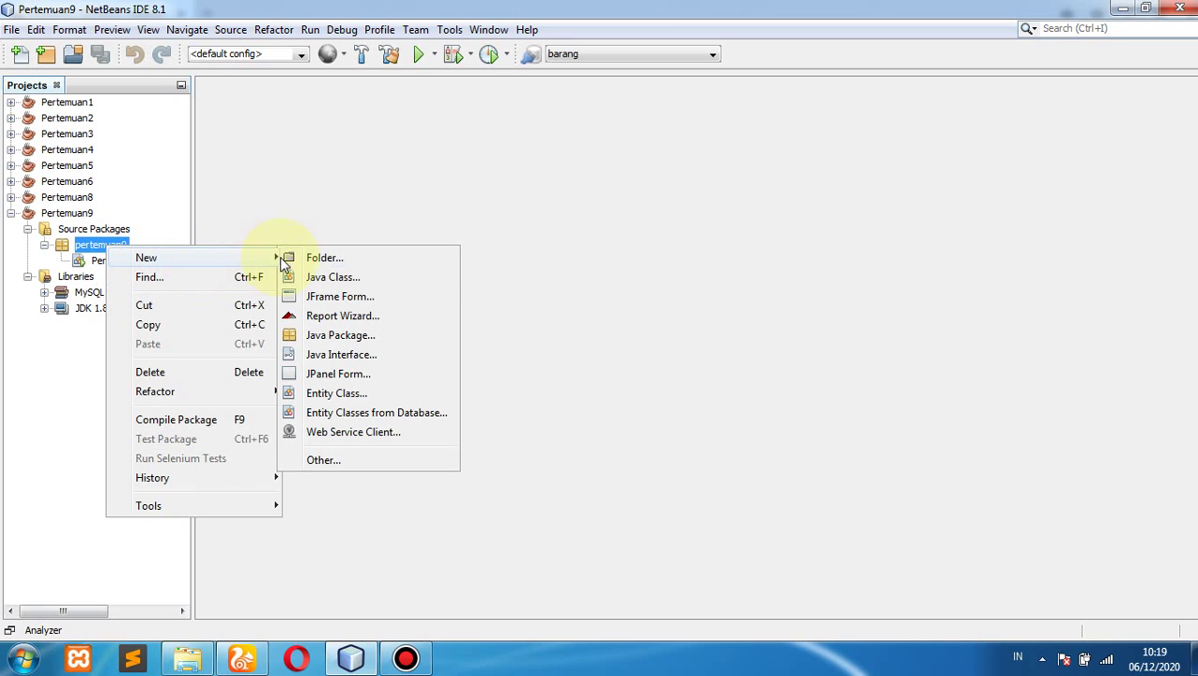
click(355, 276)
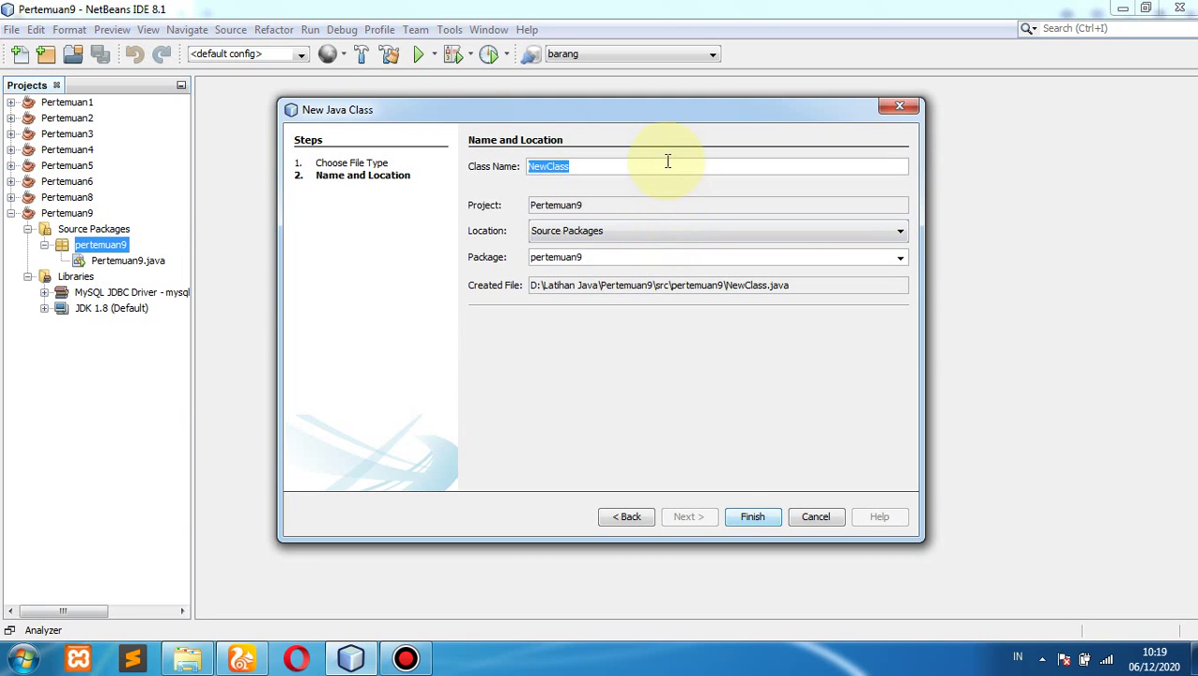
text(koneksi)
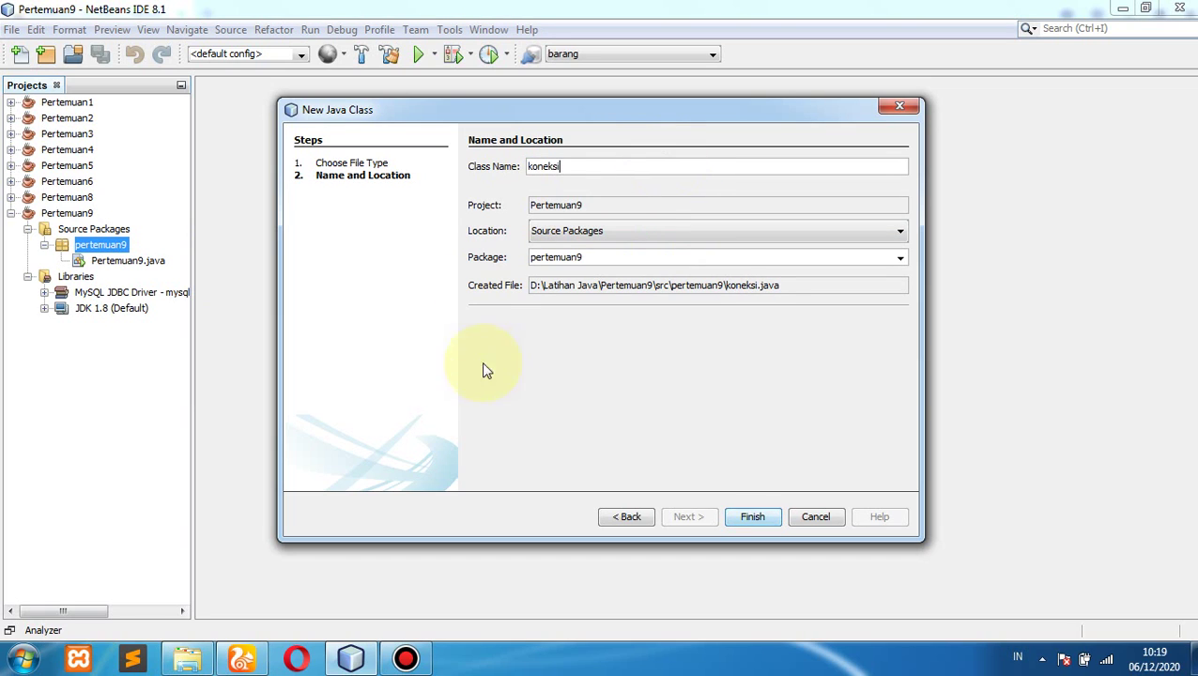
click(751, 518)
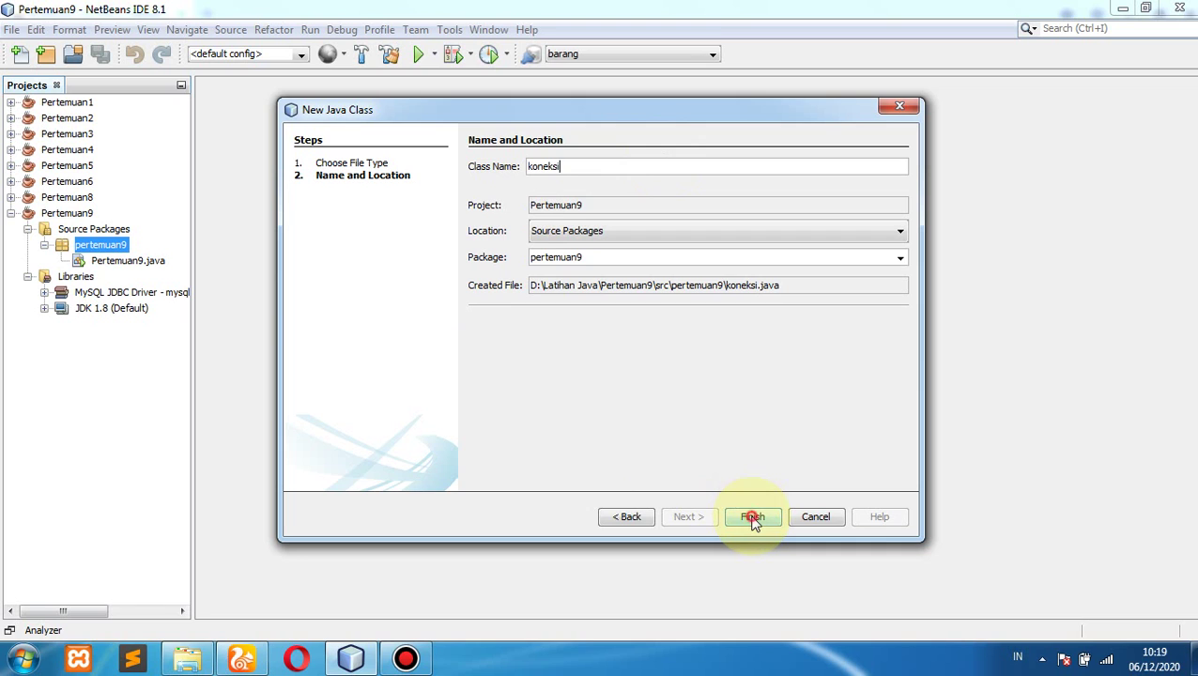